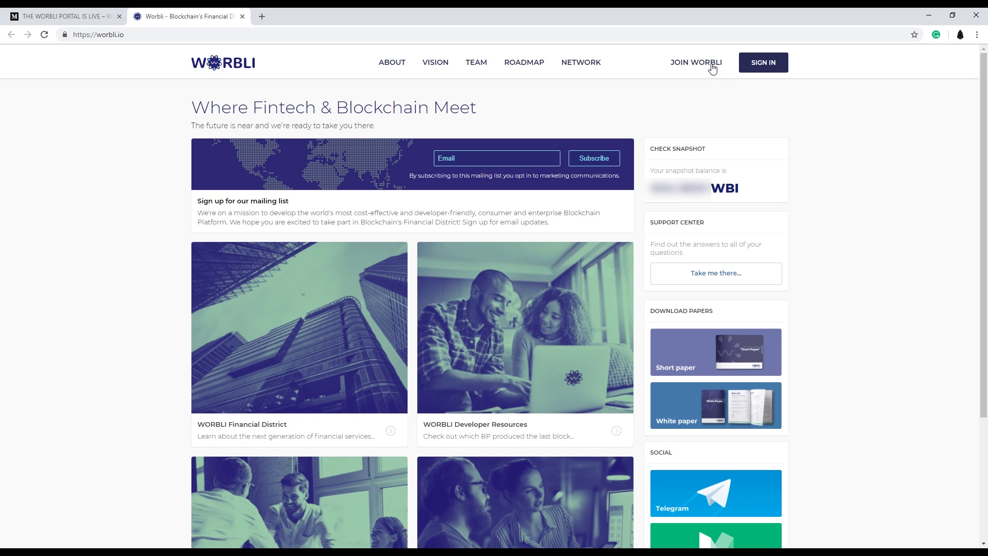
# - Join Worbli with a saved email, accepting terms and marketing opt-in, then open Gmail in a new tab
pyautogui.click(709, 67)
pyautogui.click(520, 264)
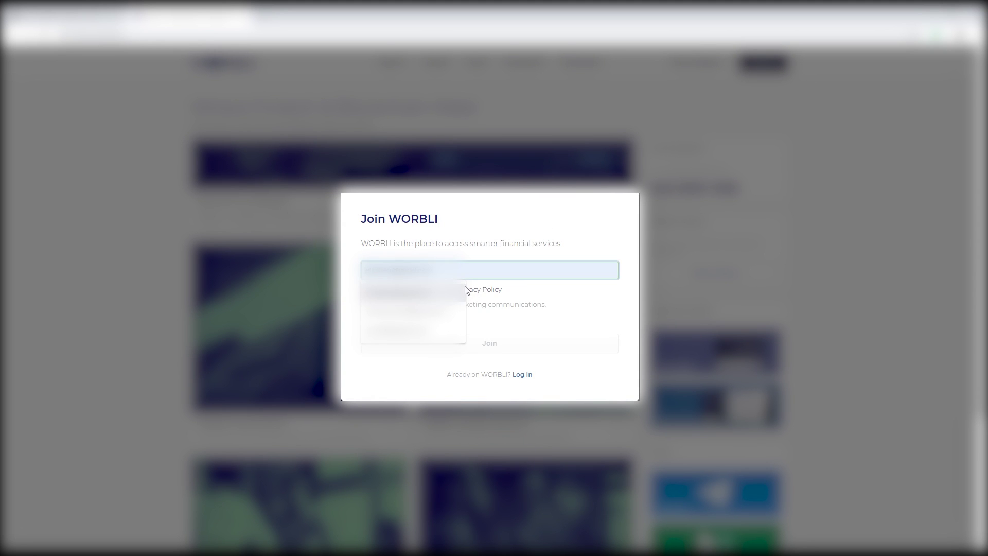
pyautogui.press('Down')
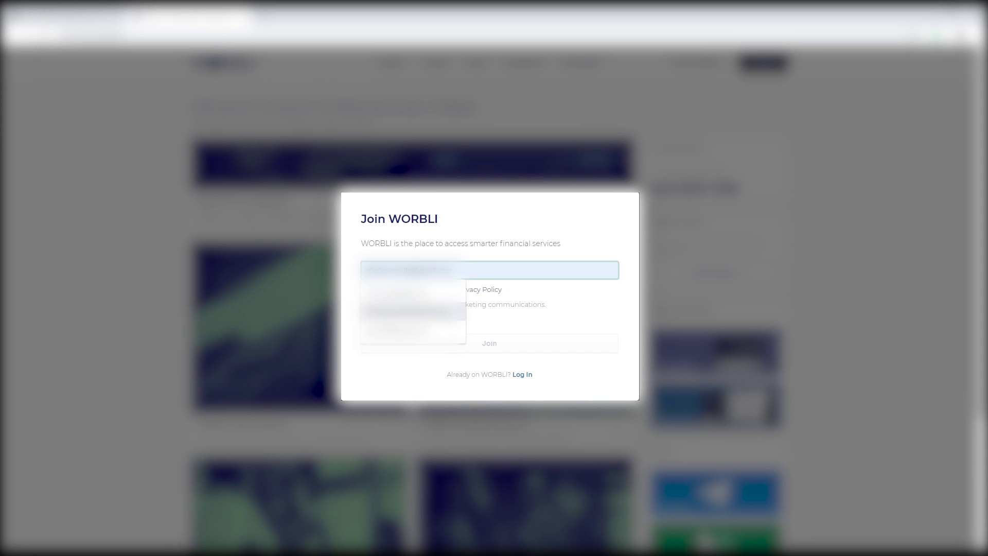
pyautogui.press('Return')
pyautogui.click(366, 290)
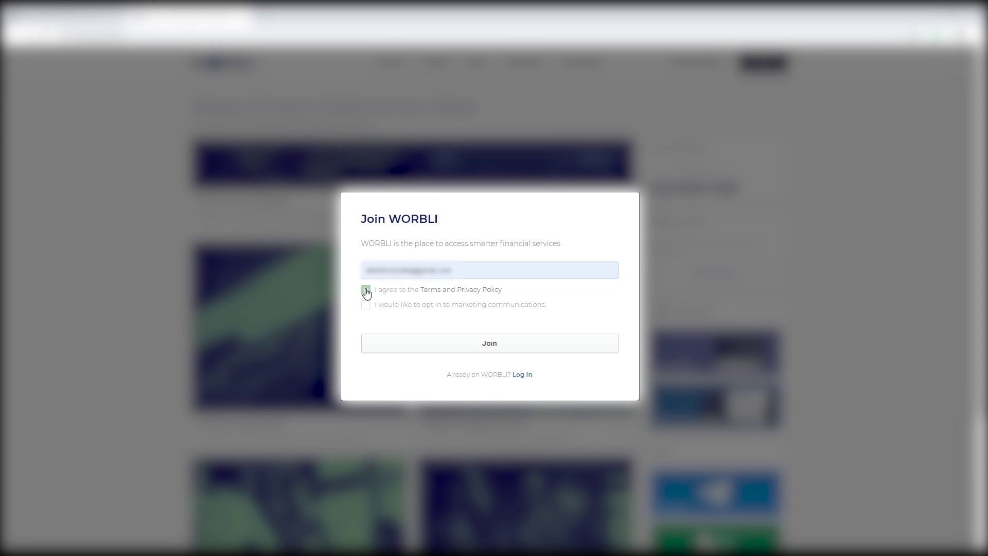
pyautogui.click(369, 308)
pyautogui.click(495, 350)
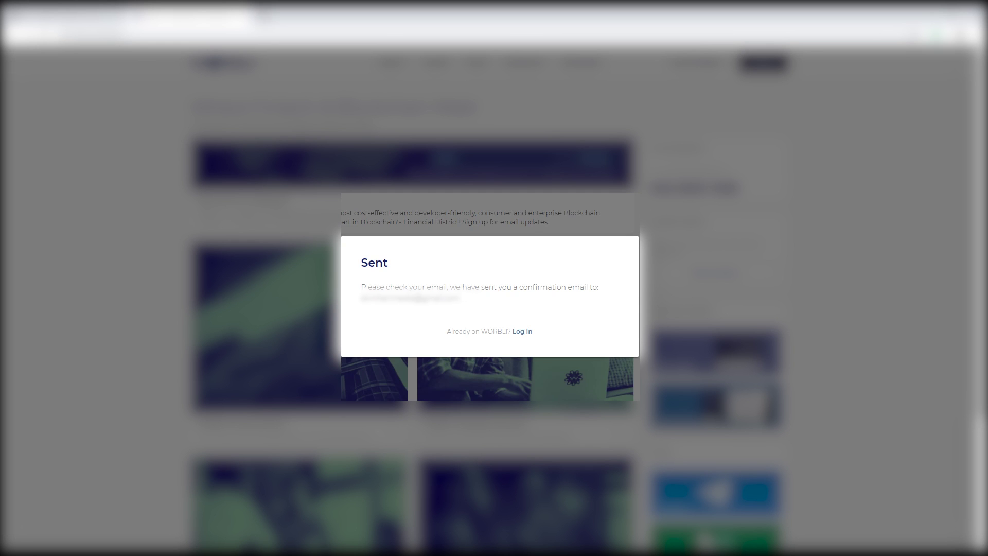
pyautogui.hotkey('ctrl', 't')
pyautogui.click(873, 80)
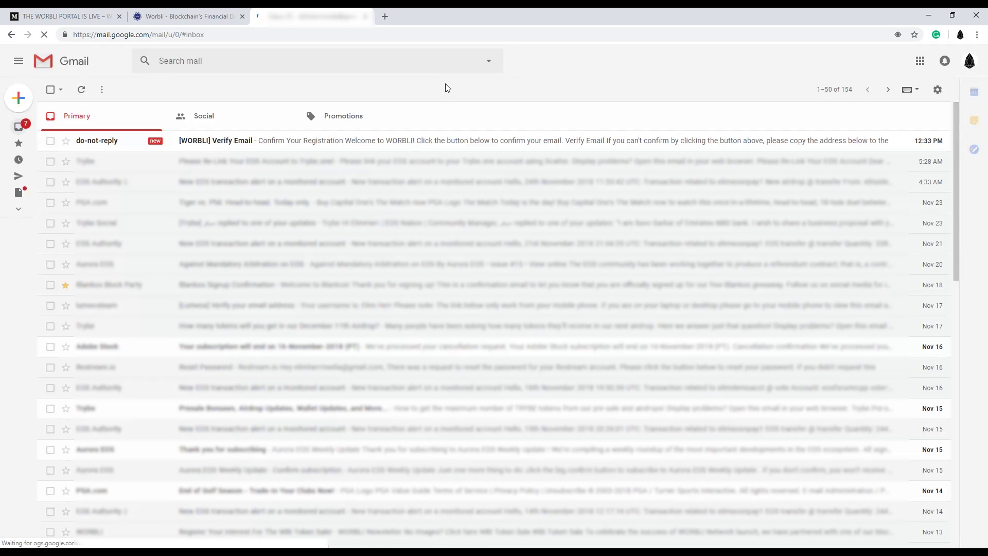
# - Open the [WORBLI] Verify Email message and confirm the email address
pyautogui.click(346, 145)
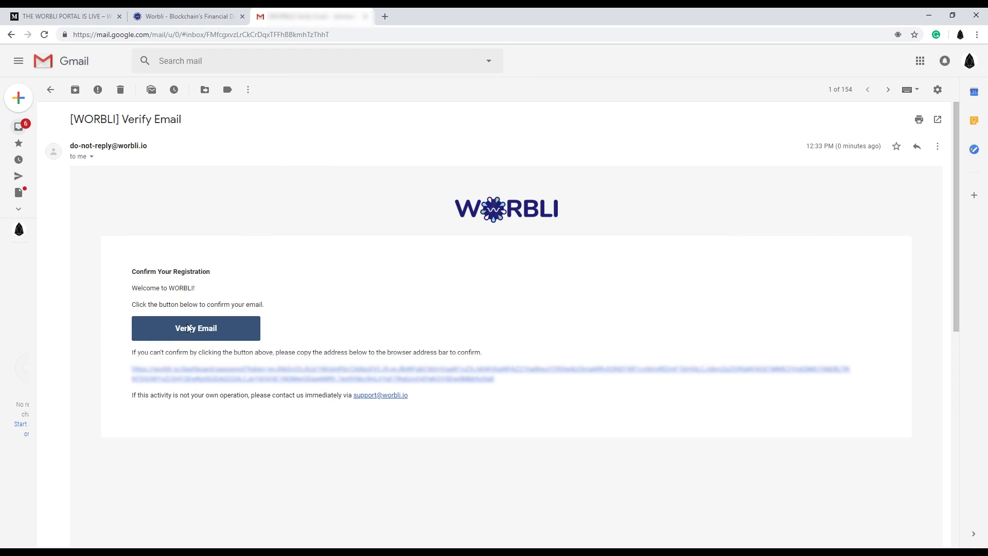
pyautogui.click(189, 328)
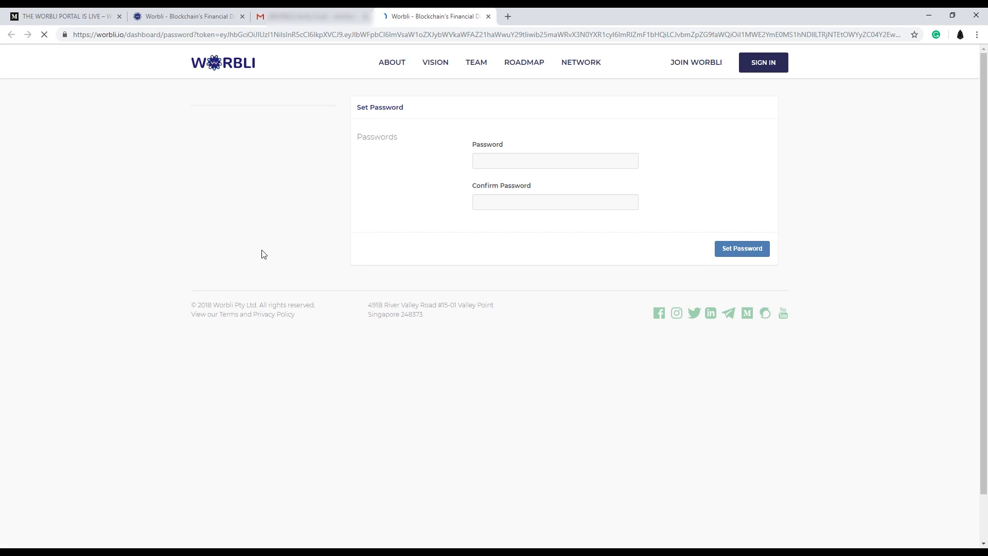
# - Enter a password, correct it after the rule error, confirm it and save it
pyautogui.click(536, 160)
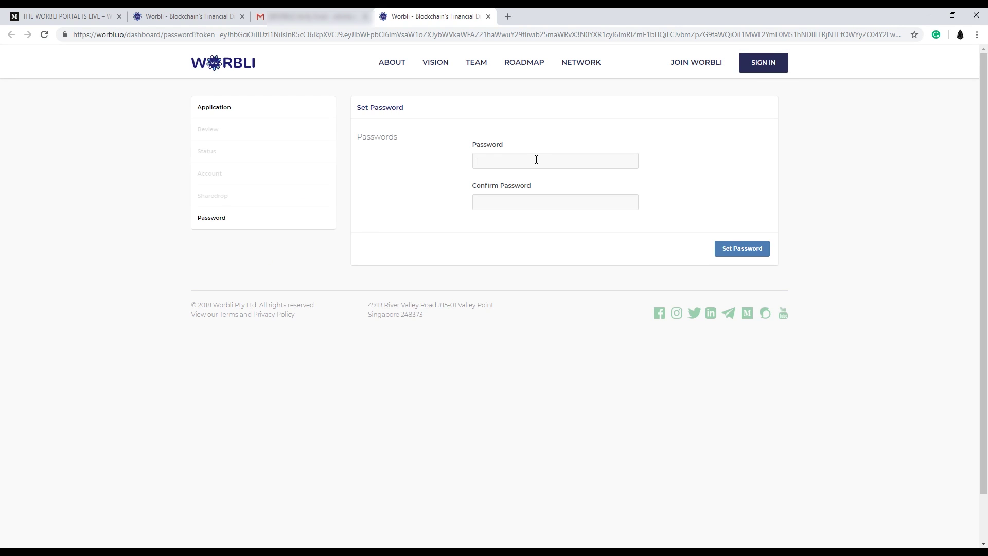
pyautogui.write('•••••••')
pyautogui.click(750, 252)
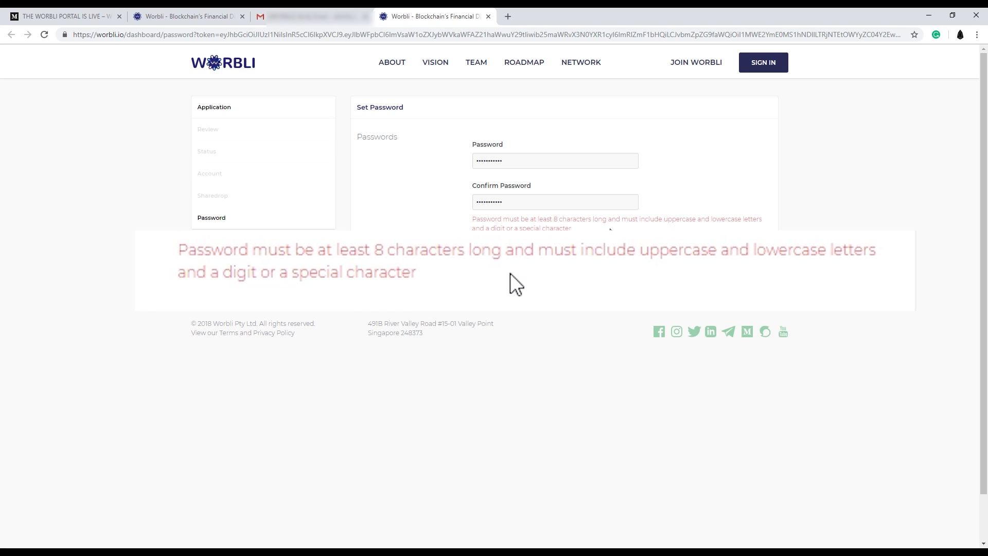
pyautogui.moveTo(539, 166); pyautogui.dragTo(419, 155)
pyautogui.write('•••')
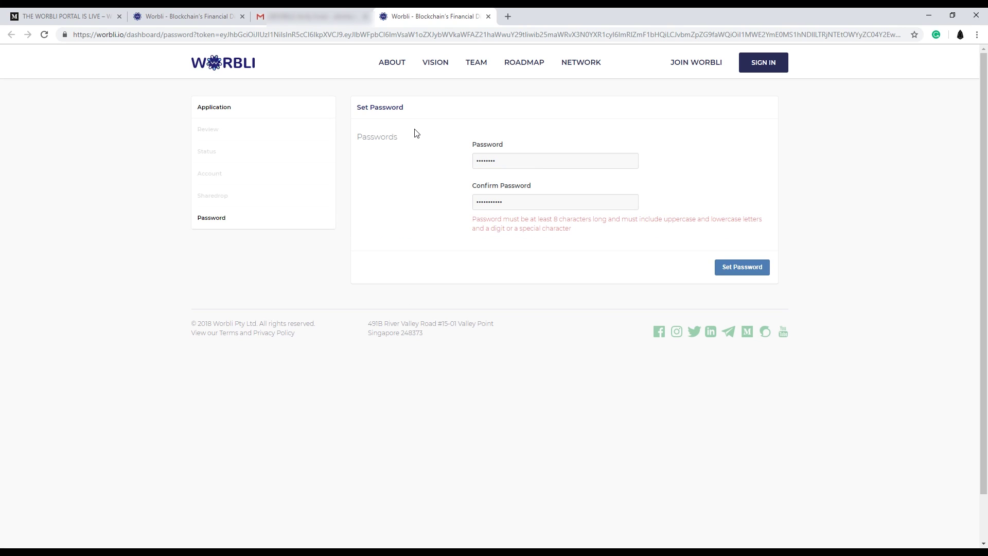
pyautogui.press('Tab')
pyautogui.write('•')
pyautogui.click(751, 273)
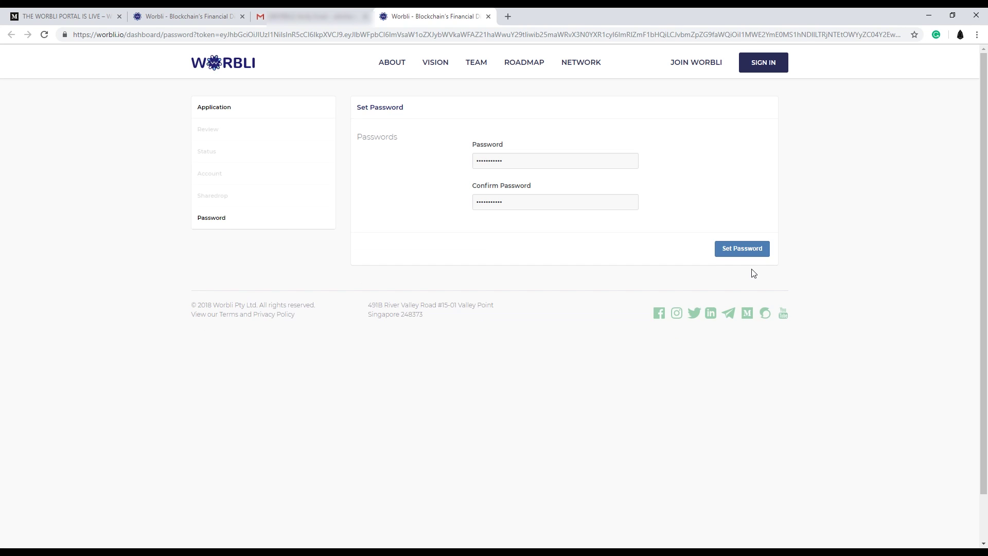
pyautogui.click(411, 277)
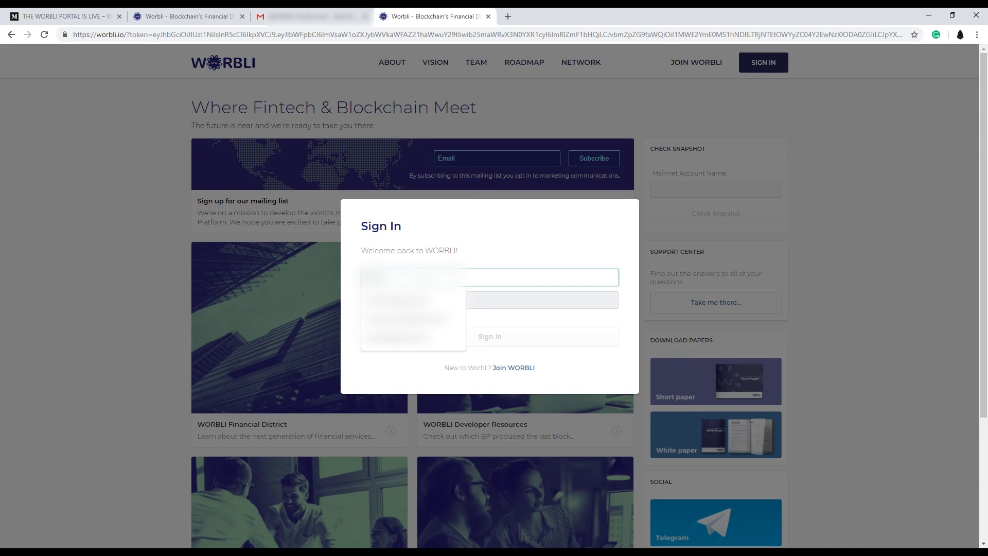
# - Sign in with the saved credentials and start Submit Documents for KYC
pyautogui.click(412, 319)
pyautogui.press('Tab')
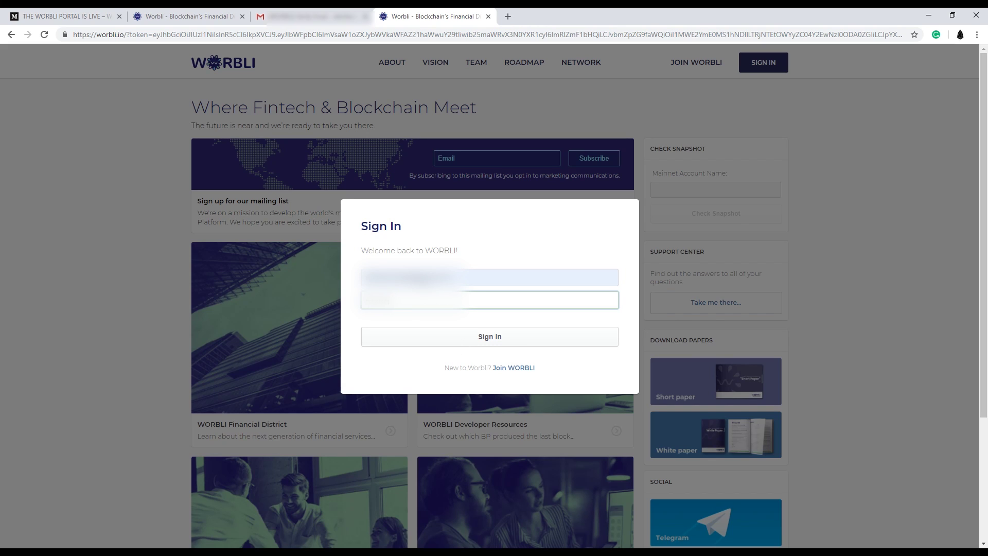
pyautogui.click(534, 341)
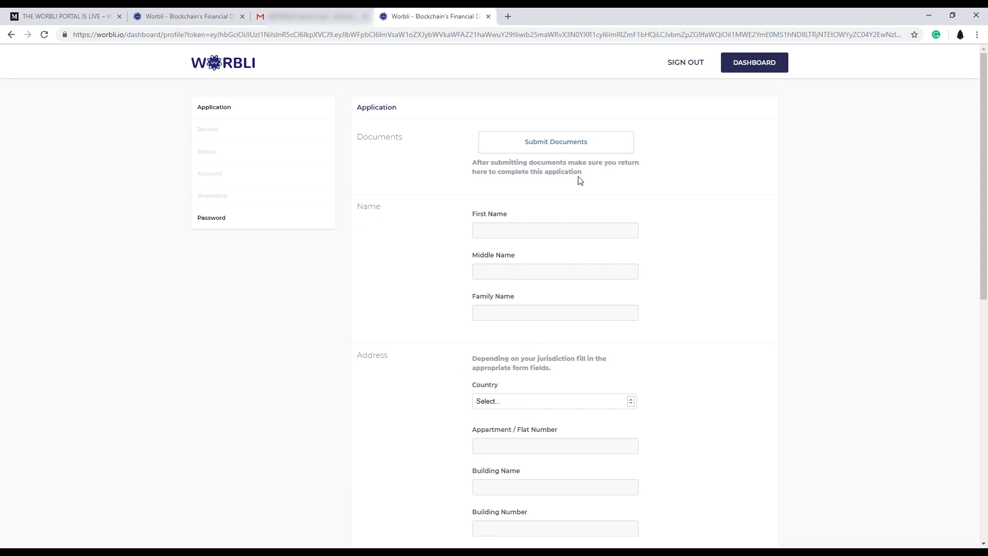
pyautogui.click(559, 148)
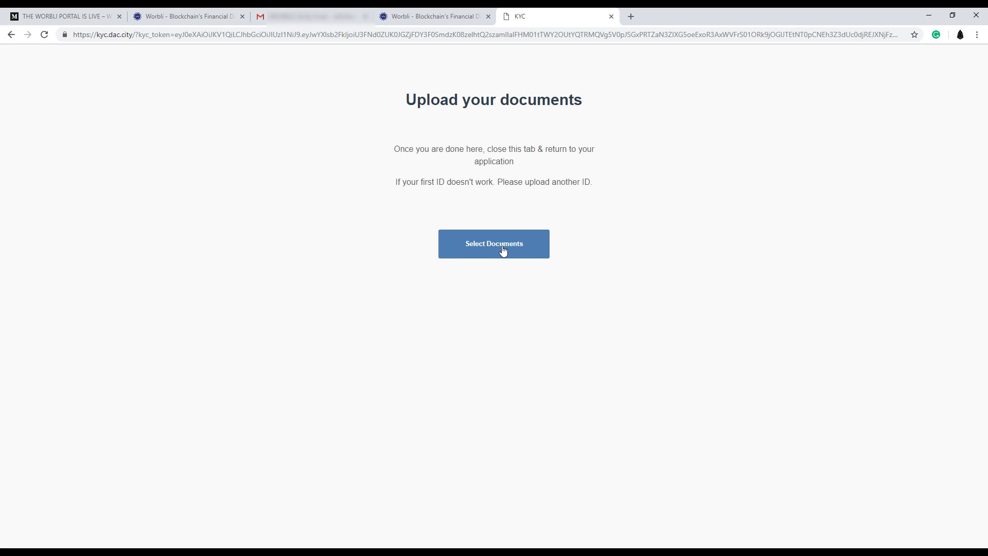
# - Choose Driver's License, then upload and confirm the front-of-licence image
pyautogui.click(504, 251)
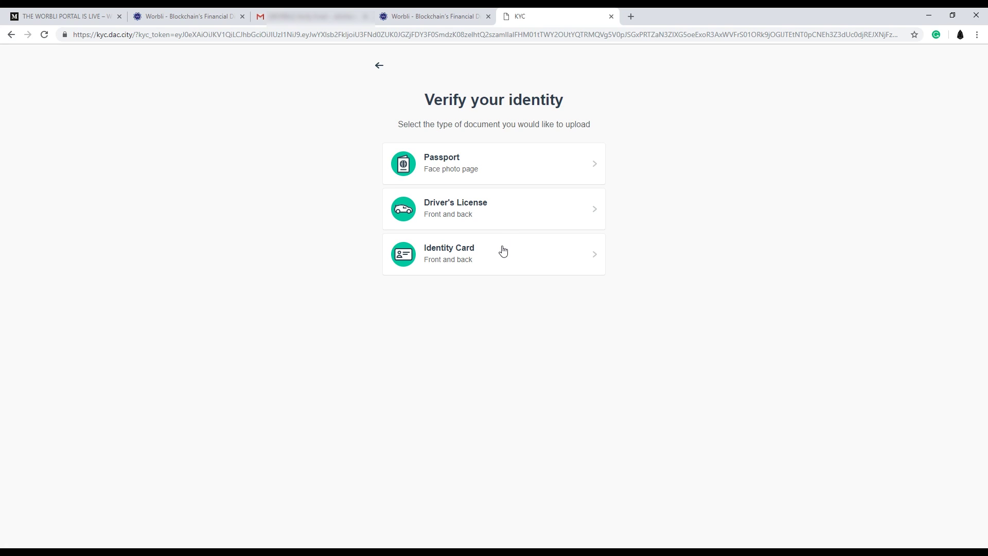
pyautogui.click(504, 218)
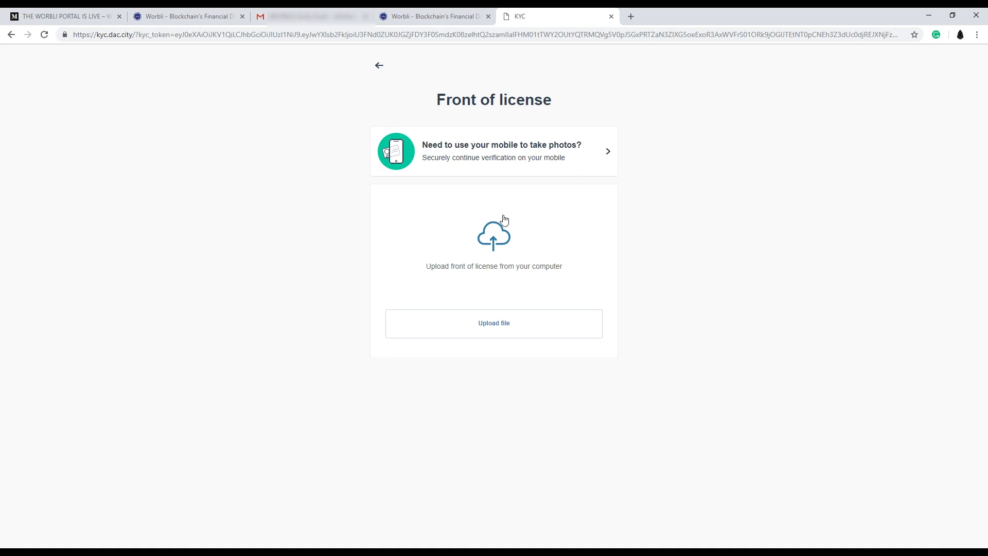
pyautogui.click(503, 221)
pyautogui.moveTo(464, 22); pyautogui.dragTo(465, 66)
pyautogui.click(592, 501)
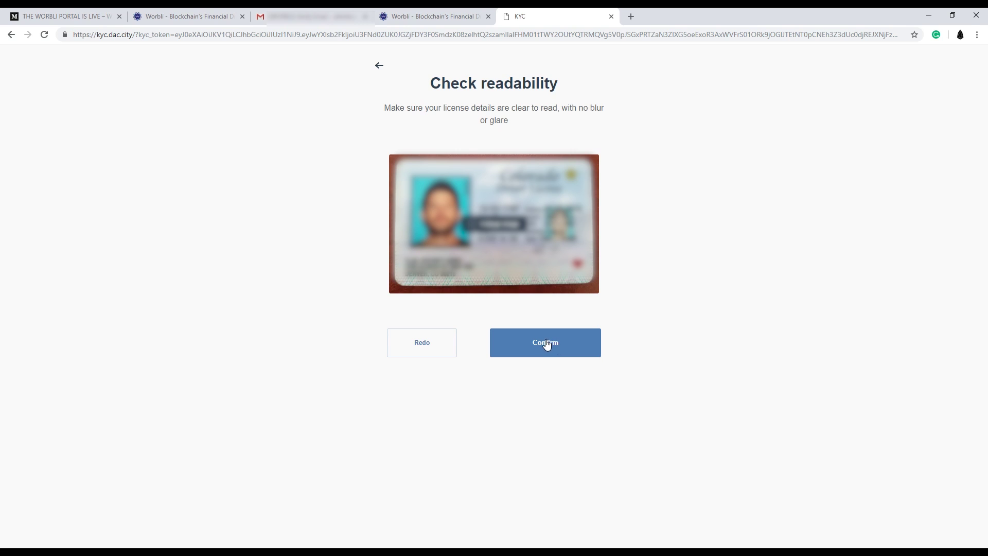
pyautogui.click(554, 345)
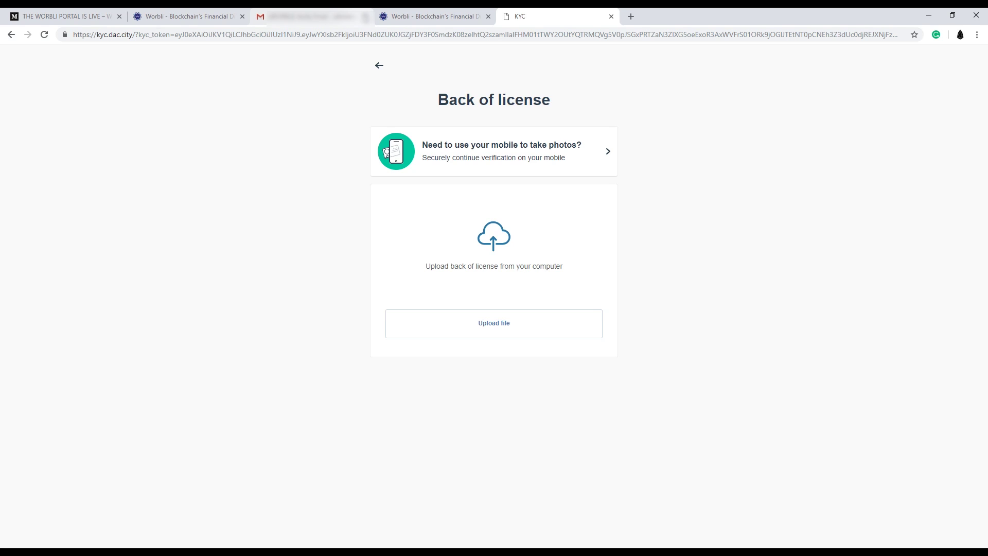
# - Close the Gmail tab, then upload and confirm the back-of-licence image
pyautogui.click(366, 16)
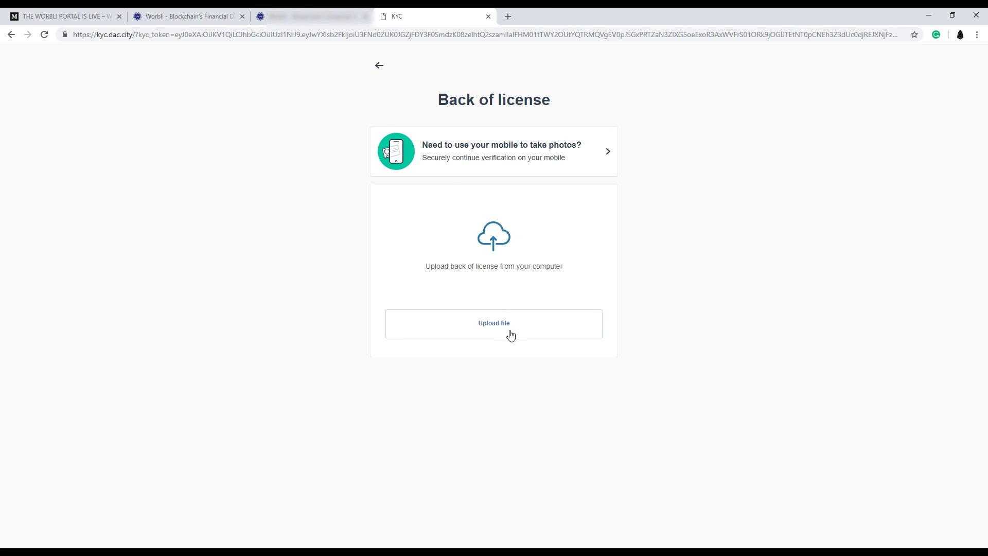
pyautogui.click(491, 329)
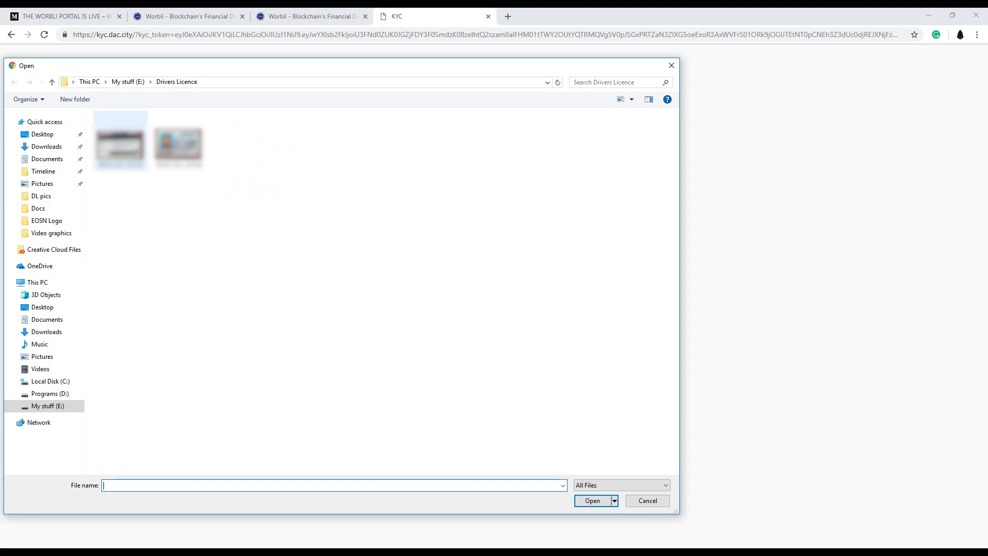
pyautogui.click(120, 145)
pyautogui.click(578, 502)
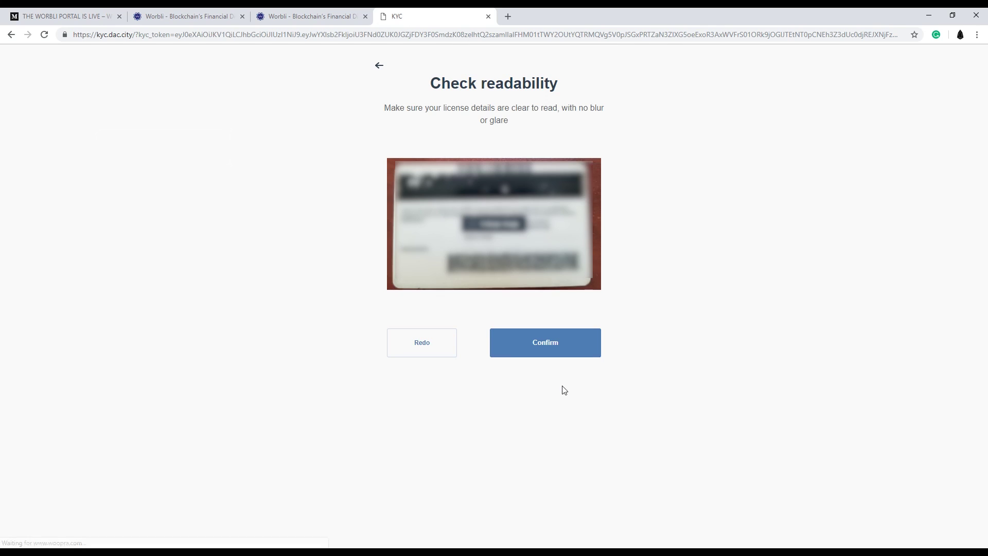
pyautogui.click(559, 352)
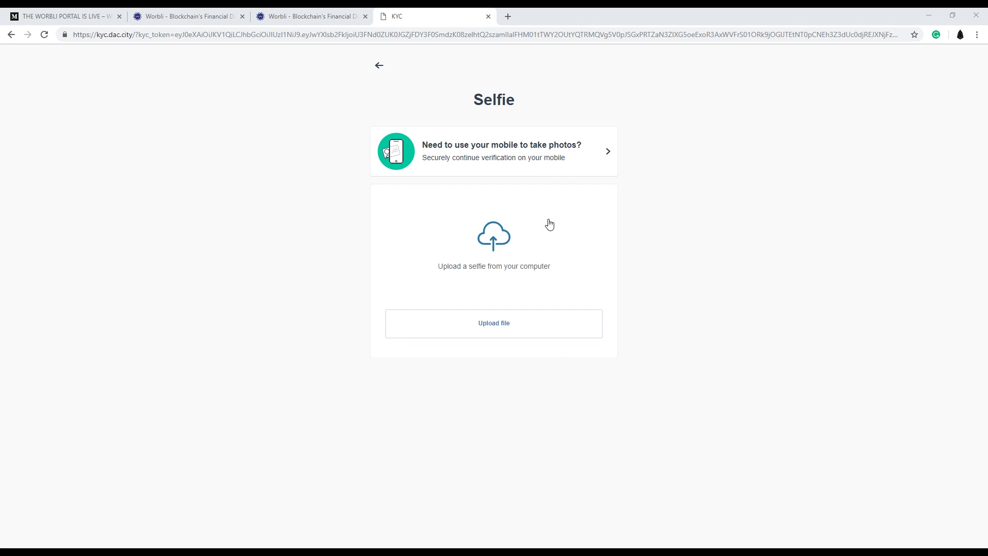
# - Upload and confirm a selfie photo, then return to the Worbli application tab
pyautogui.click(503, 322)
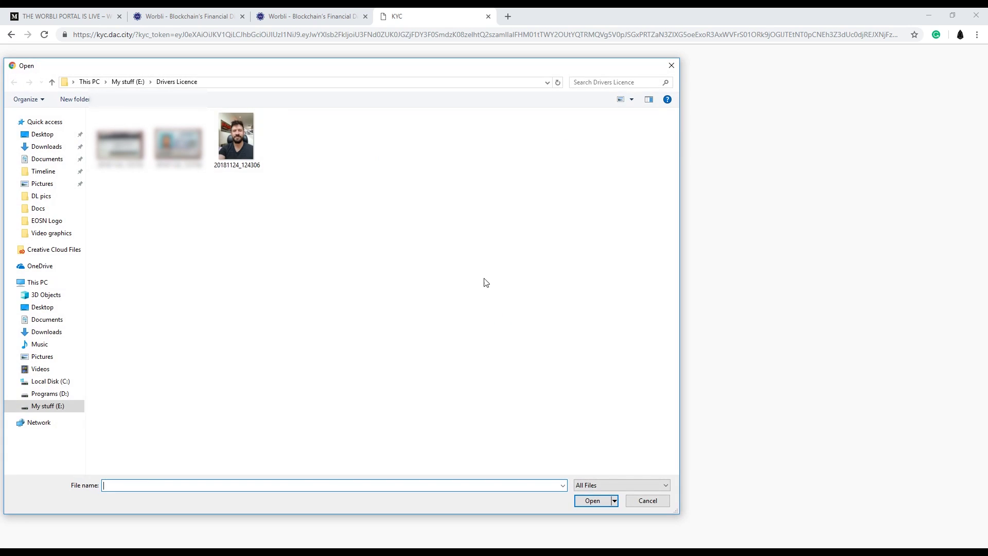
pyautogui.click(234, 136)
pyautogui.click(592, 500)
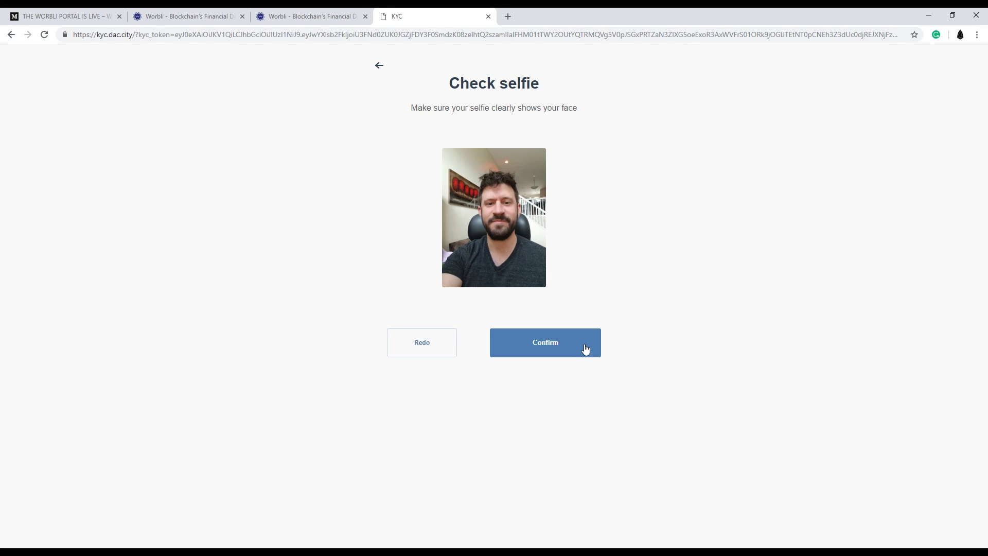
pyautogui.click(585, 349)
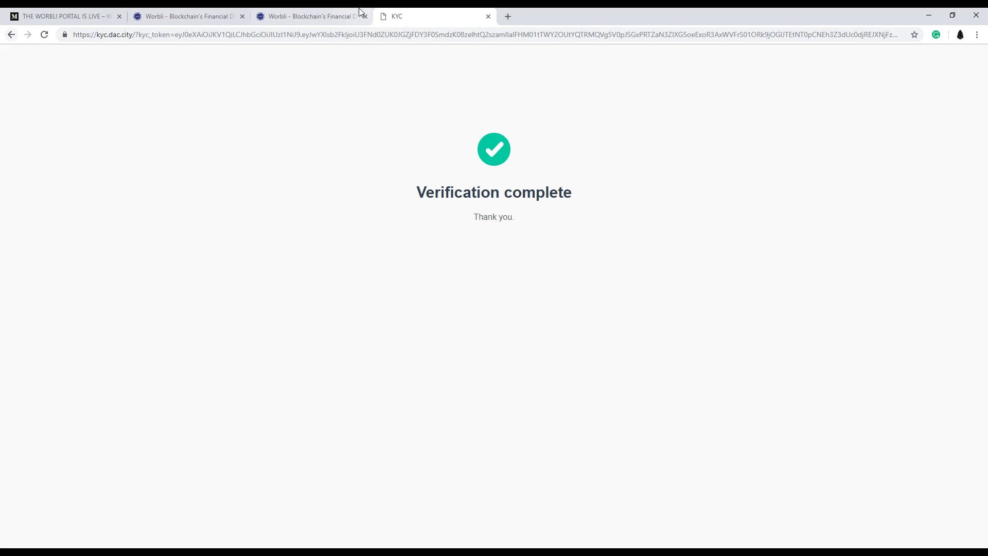
pyautogui.click(331, 20)
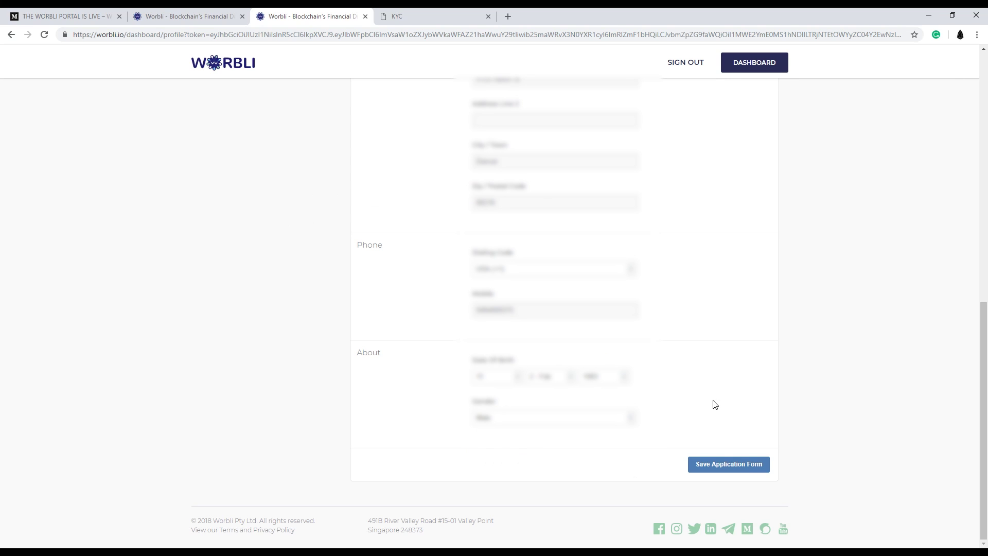
# - Save the application form and scroll to the top of the Review page
pyautogui.click(743, 470)
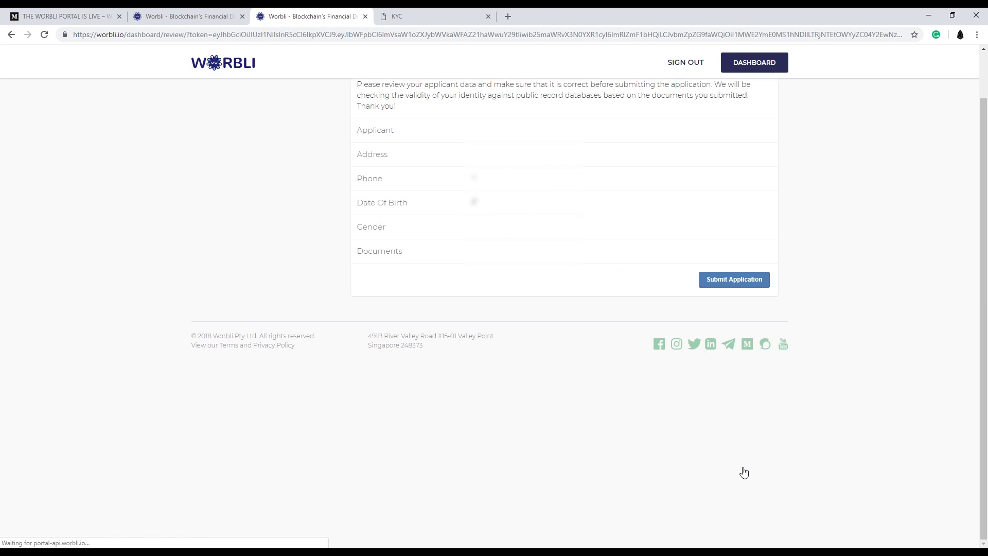
pyautogui.scroll(1, 607, 304)
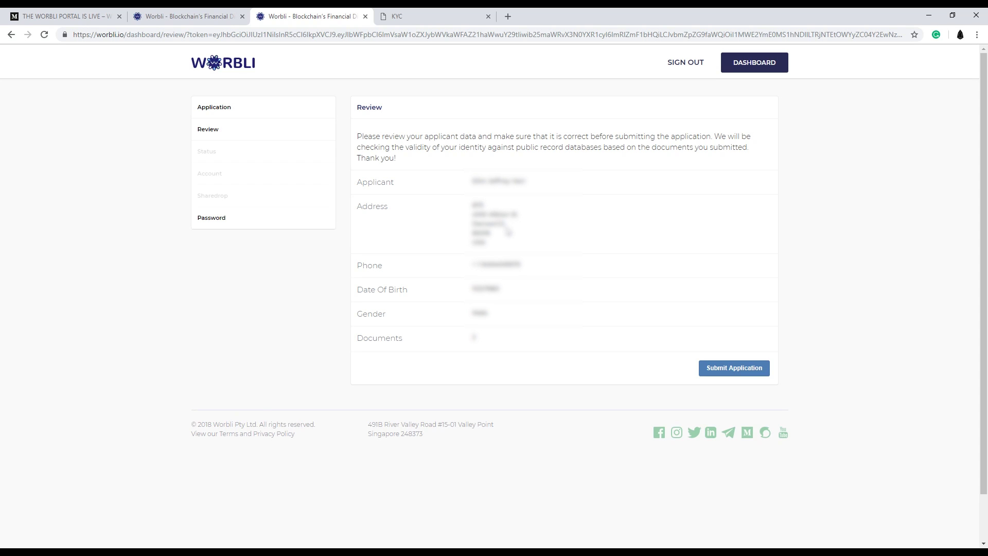
# - Submit the application and check its status to reach the Worbli Account form
pyautogui.click(731, 371)
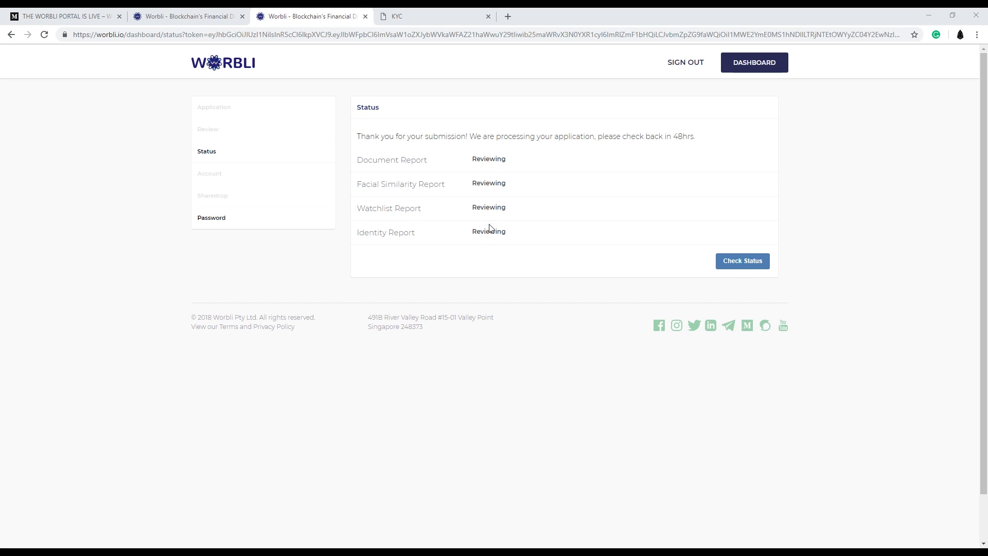
pyautogui.click(754, 270)
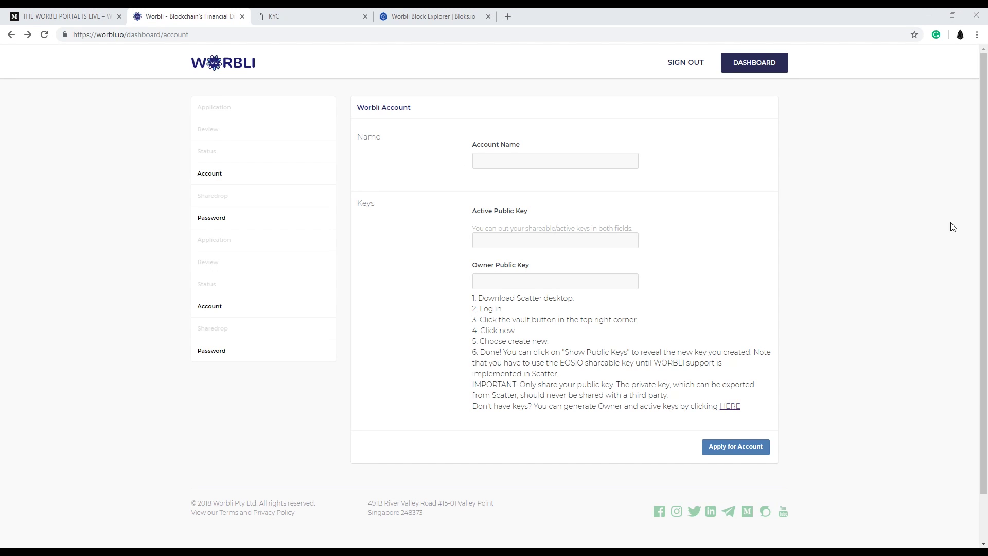
# - Type the chosen account name into the Account Name field
pyautogui.click(495, 168)
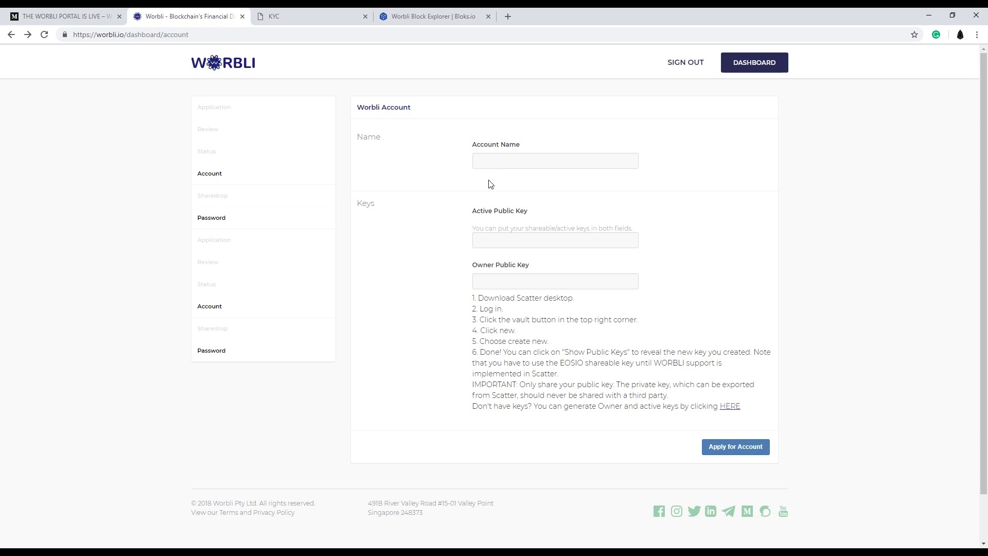
pyautogui.write('????????')
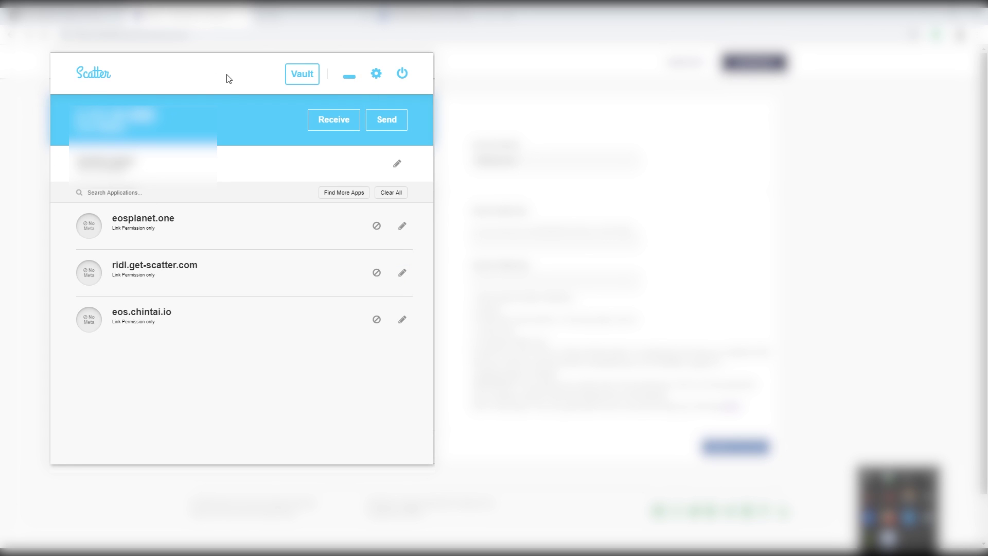
# - Create a new Scatter vault entry named 'WORBLI' and generate a fresh key for it
pyautogui.click(295, 84)
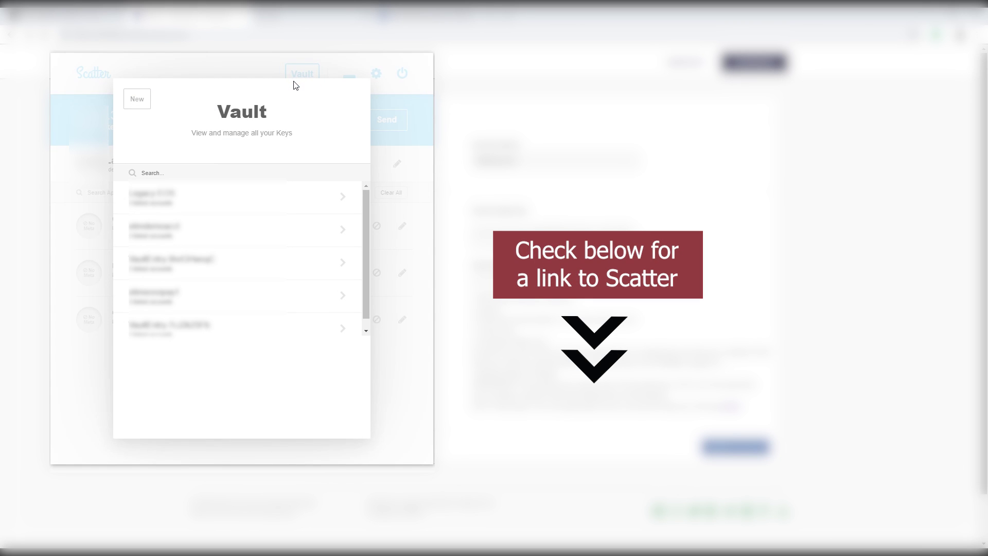
pyautogui.click(136, 101)
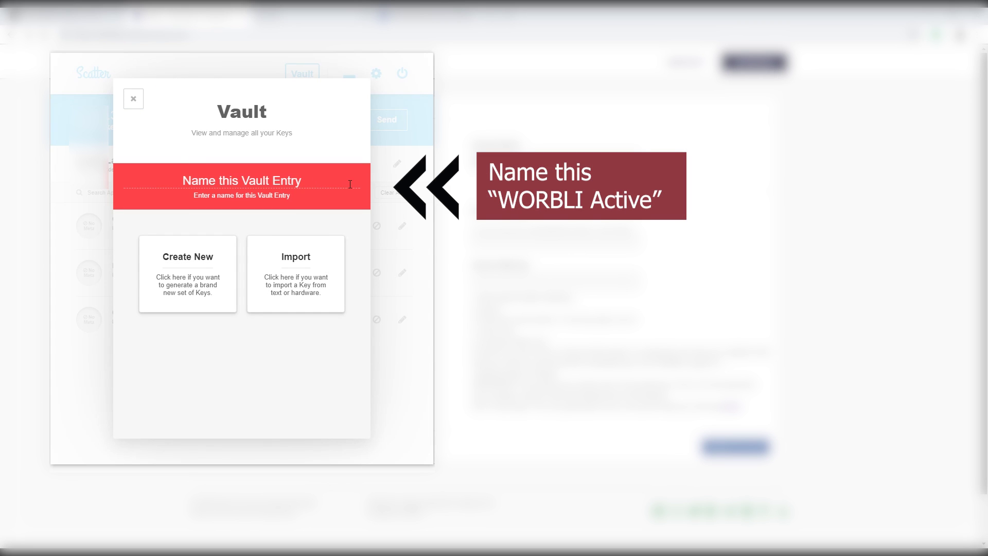
pyautogui.write('WOr')
pyautogui.press('BackSpace')
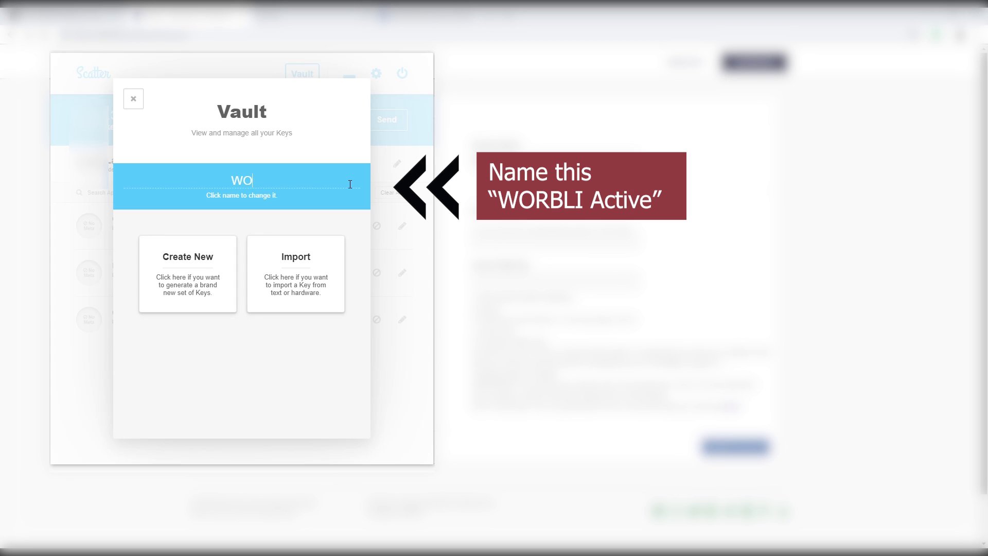
pyautogui.write('B')
pyautogui.press('BackSpace')
pyautogui.write('RBLI')
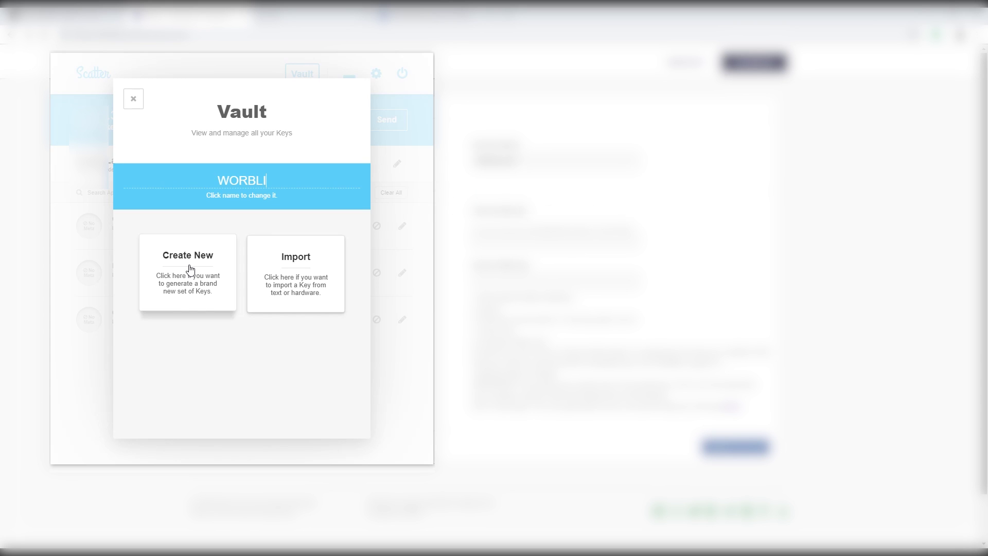
pyautogui.click(190, 268)
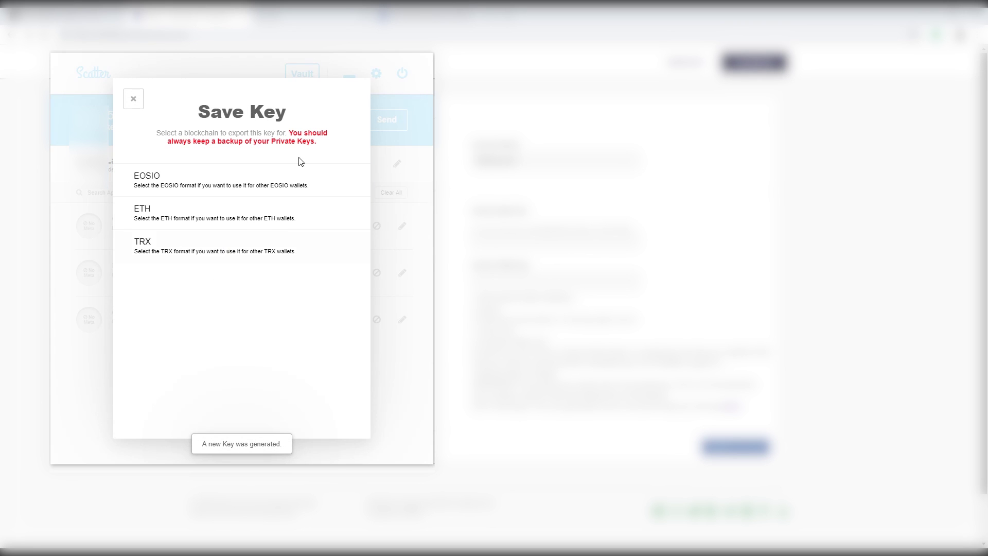
# - Export the new WORBLI key in EOSIO format and copy its private key to the clipboard
pyautogui.moveTo(289, 131); pyautogui.dragTo(289, 161)
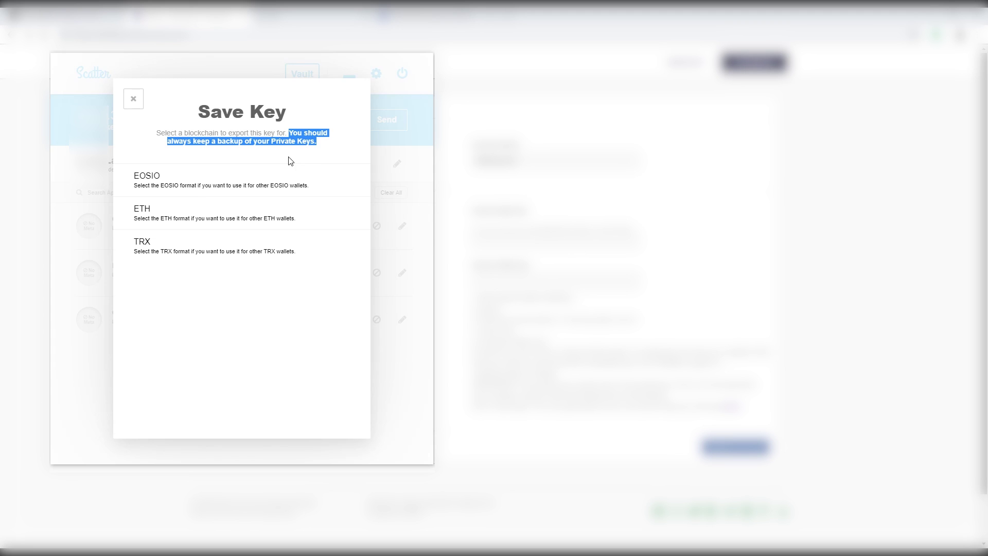
pyautogui.click(245, 193)
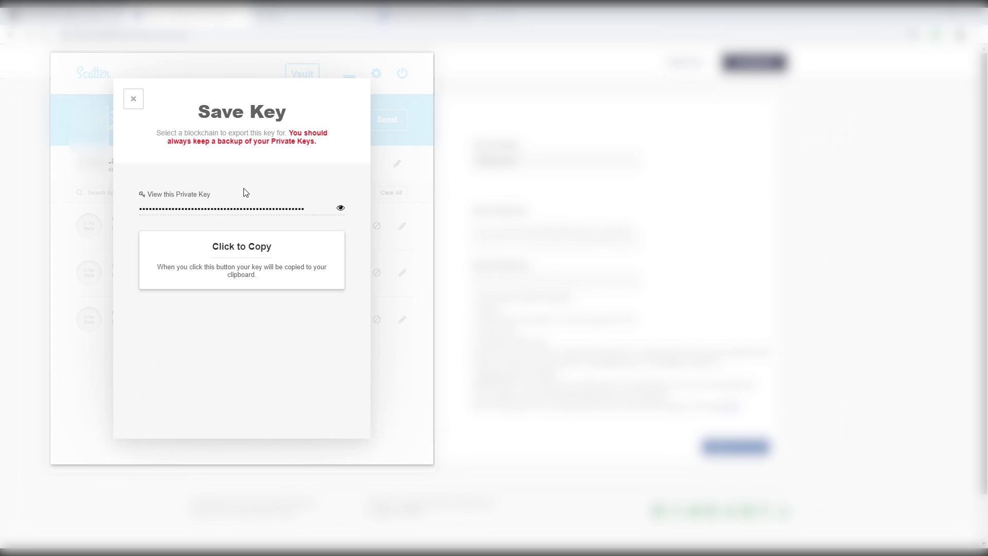
pyautogui.click(251, 253)
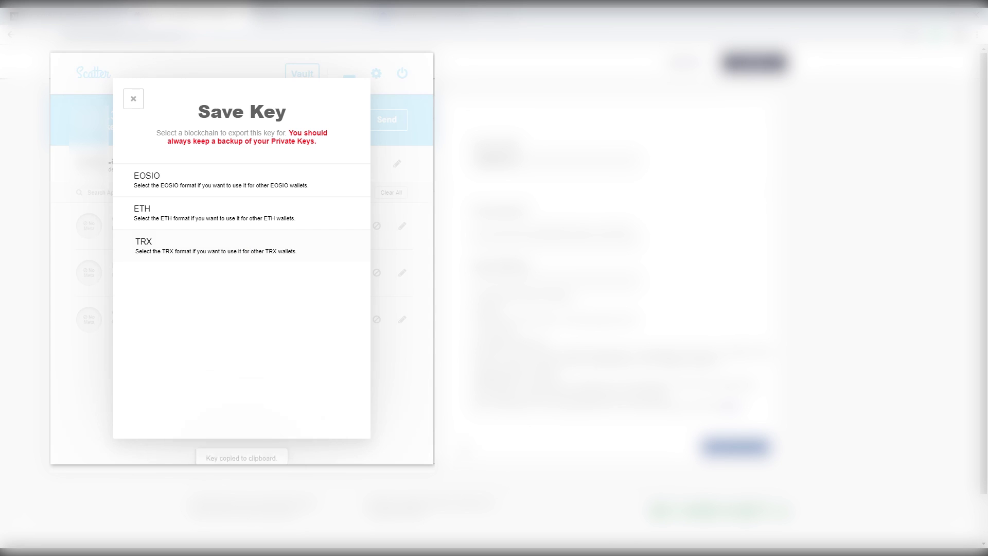
pyautogui.click(105, 540)
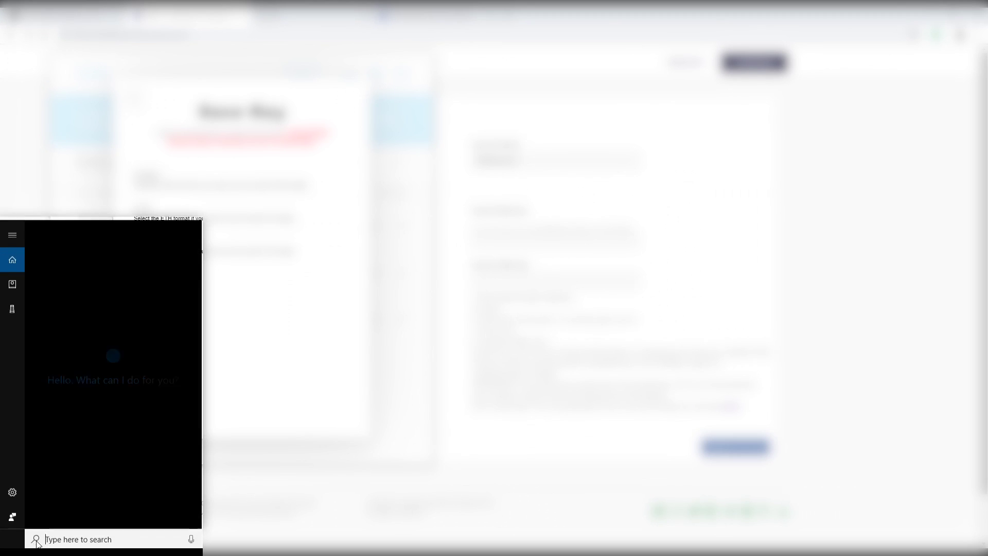
# - Launch Notepad and paste the copied private key into a new note
pyautogui.write('note')
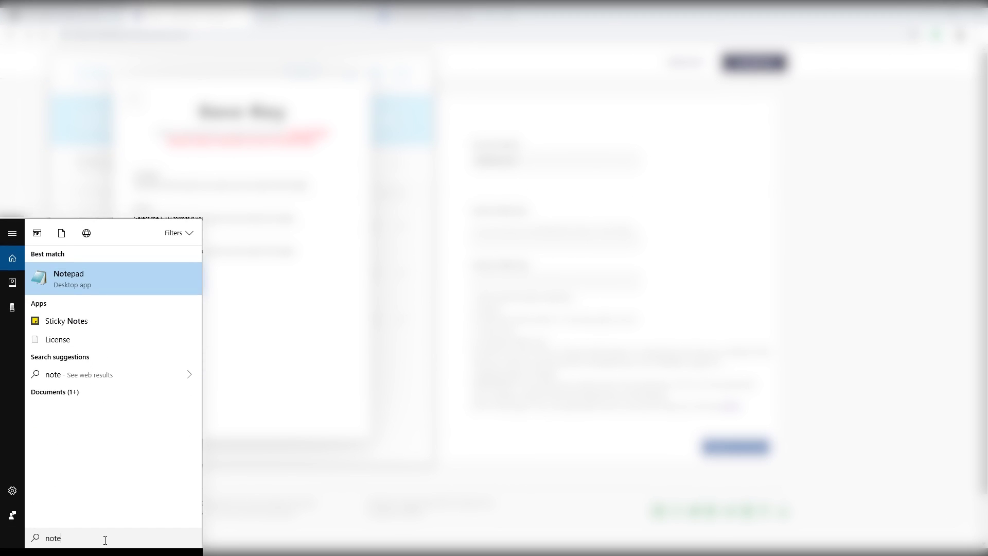
pyautogui.click(150, 282)
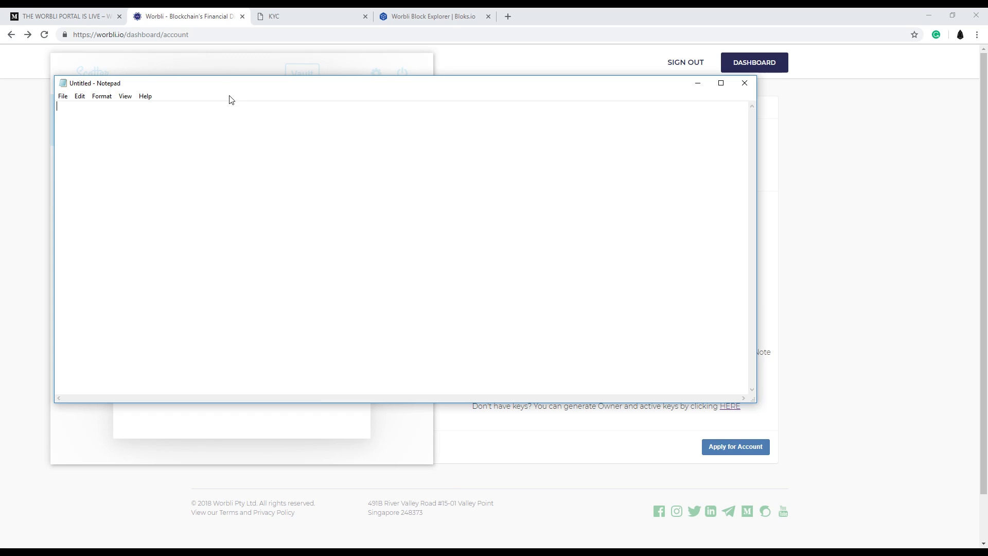
pyautogui.rightClick(188, 122)
pyautogui.click(237, 163)
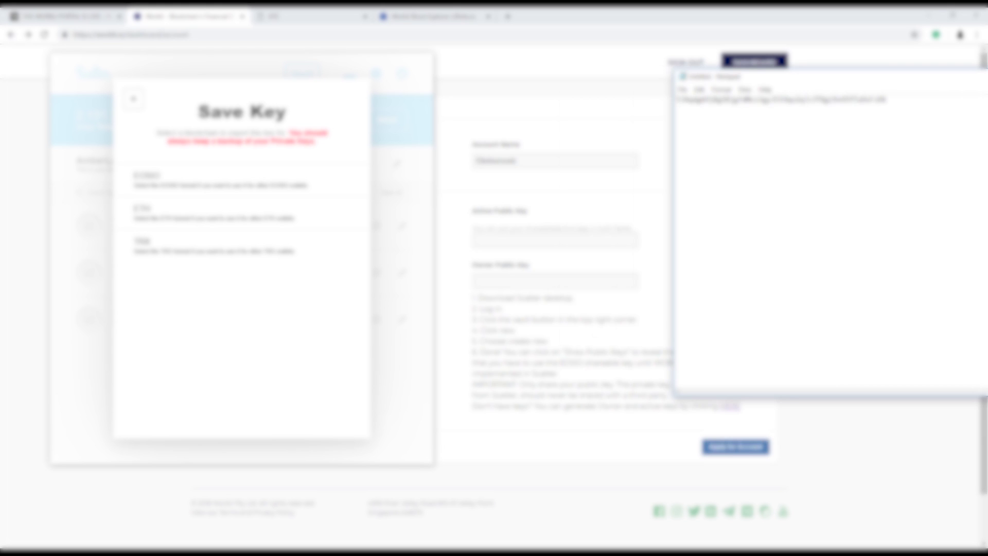
pyautogui.moveTo(987, 77); pyautogui.dragTo(551, 157)
# - Add a 'WORBLI PK' label line above the pasted key
pyautogui.press('Return')
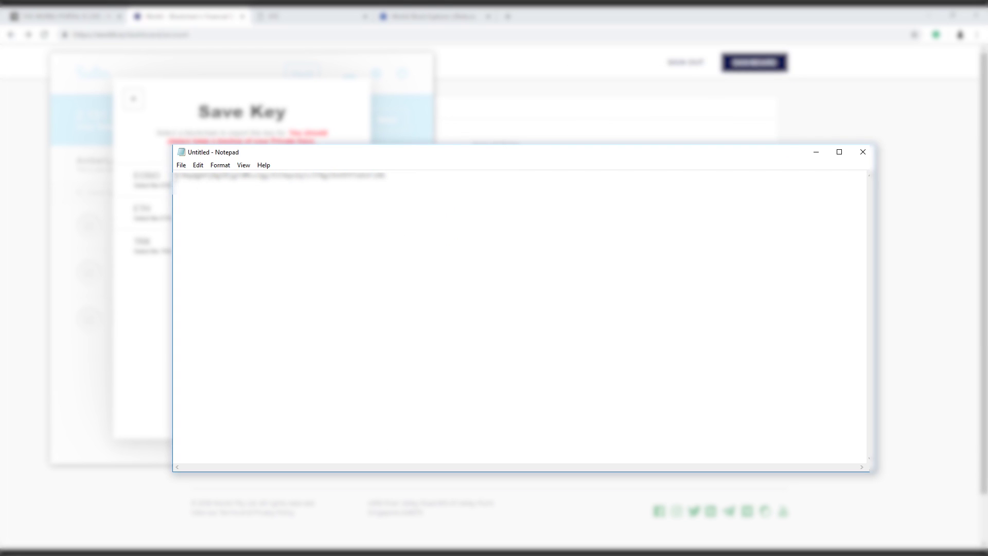
pyautogui.press('Up')
pyautogui.press('Return')
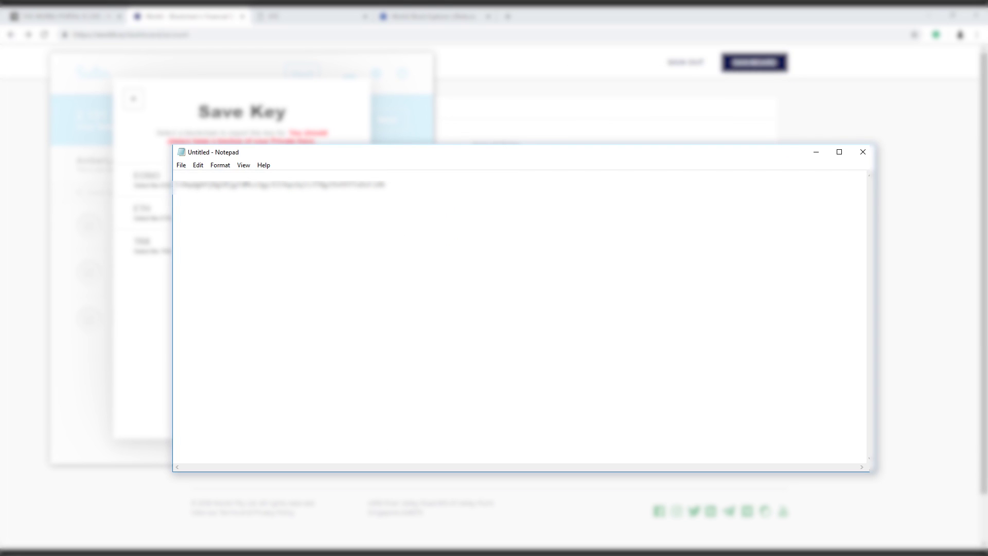
pyautogui.write('WORBLI PK')
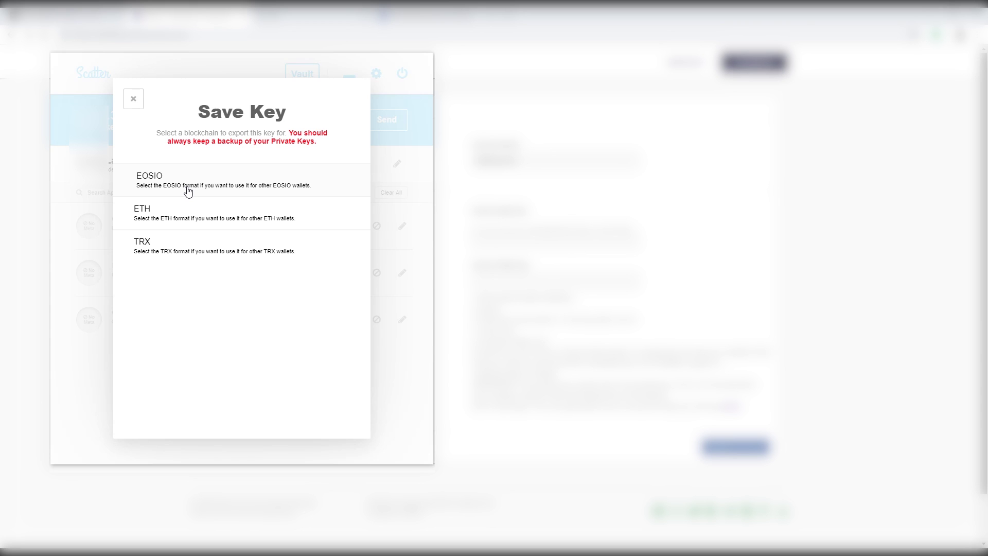
# - Go back to the WORBLI vault entry, show its public keys, and copy the EOSIO public key
pyautogui.click(188, 191)
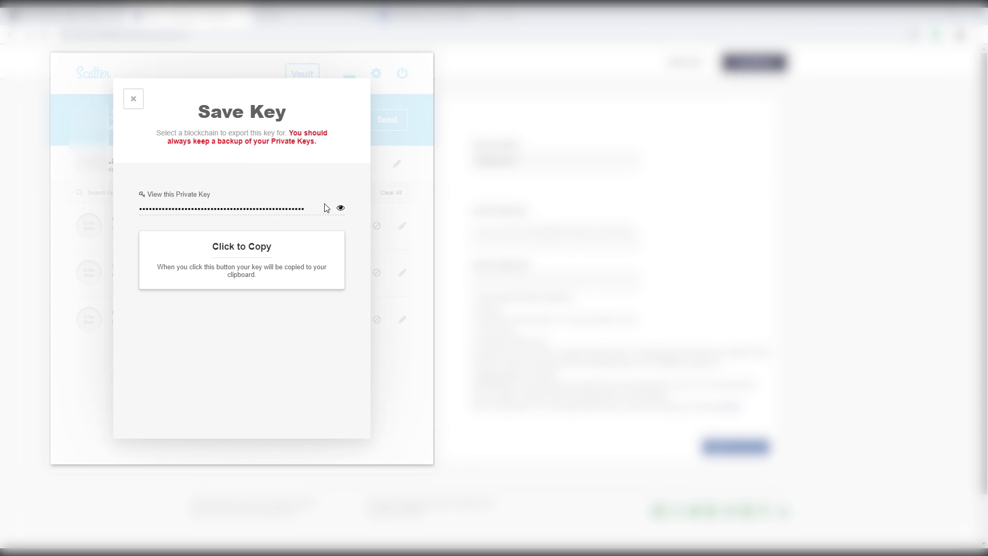
pyautogui.click(132, 101)
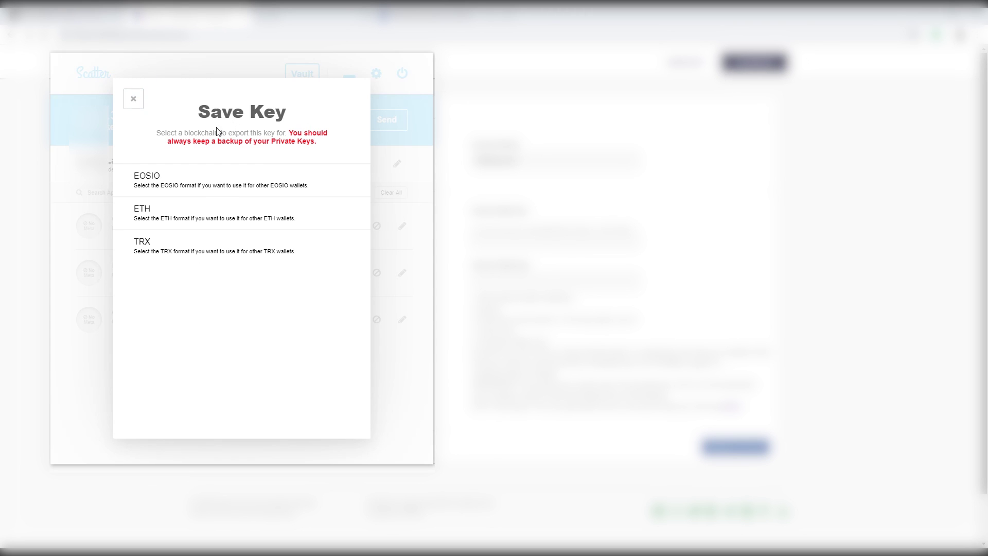
pyautogui.click(133, 107)
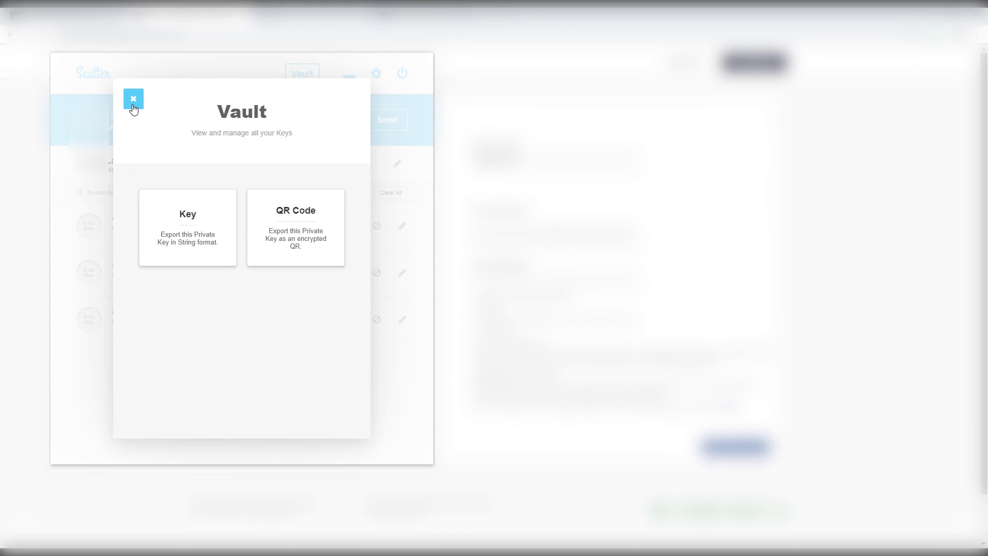
pyautogui.click(134, 108)
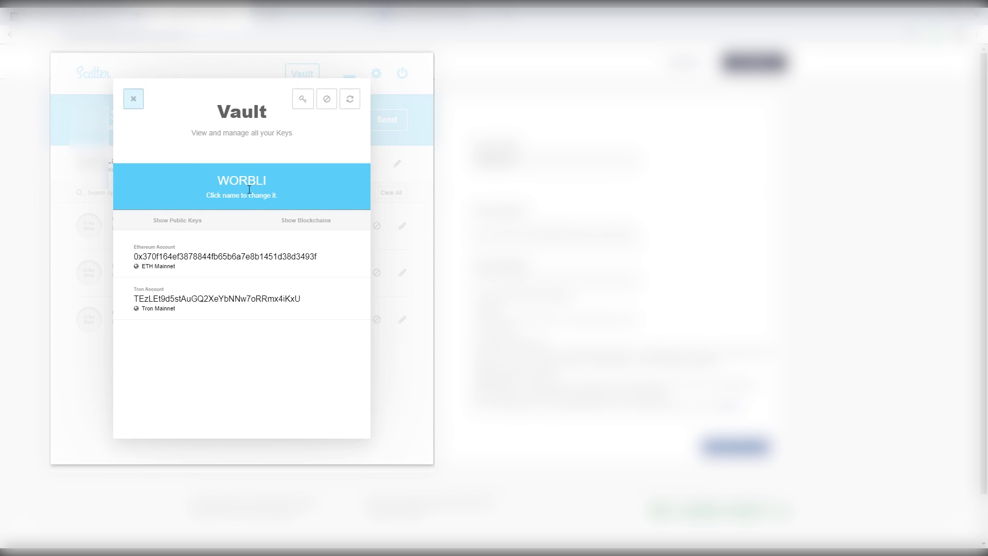
pyautogui.click(196, 228)
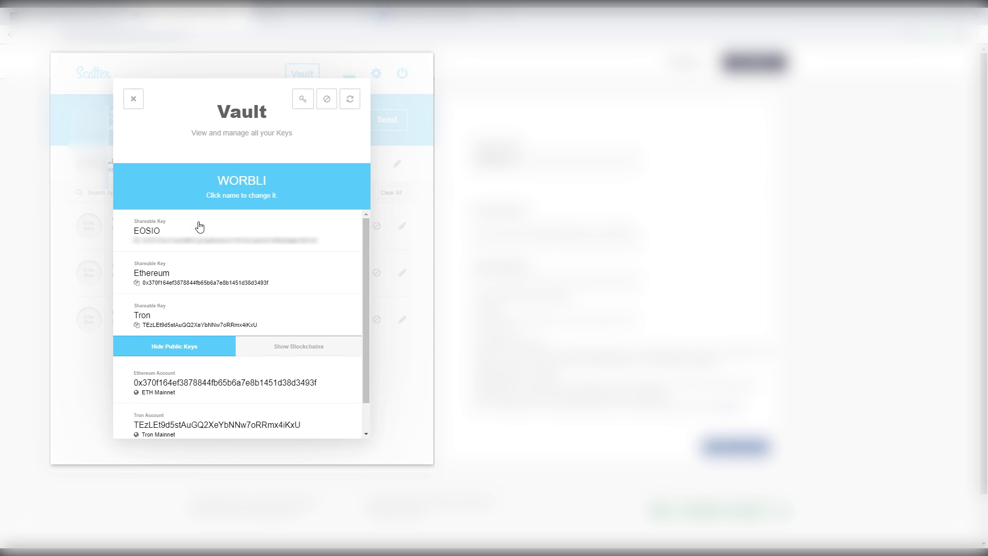
pyautogui.click(247, 236)
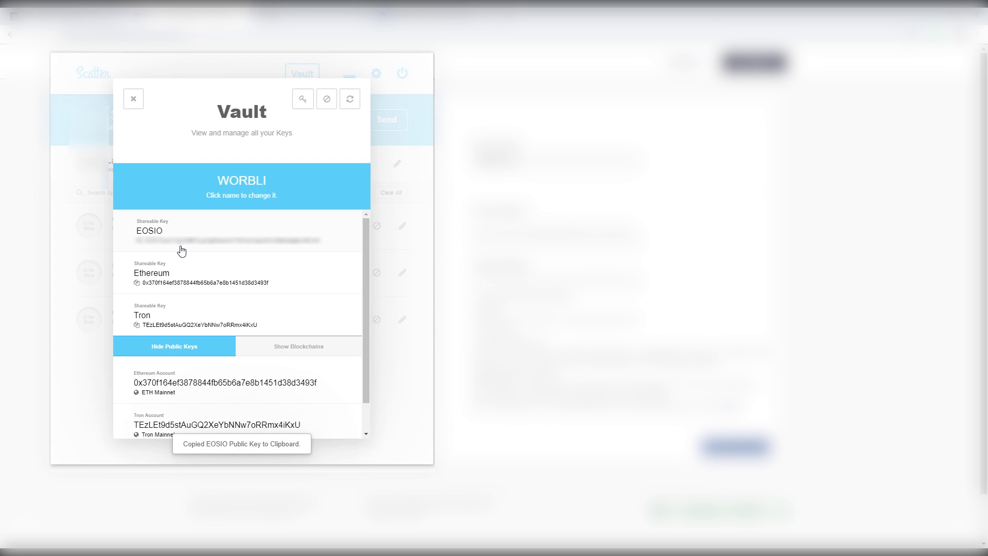
pyautogui.click(231, 243)
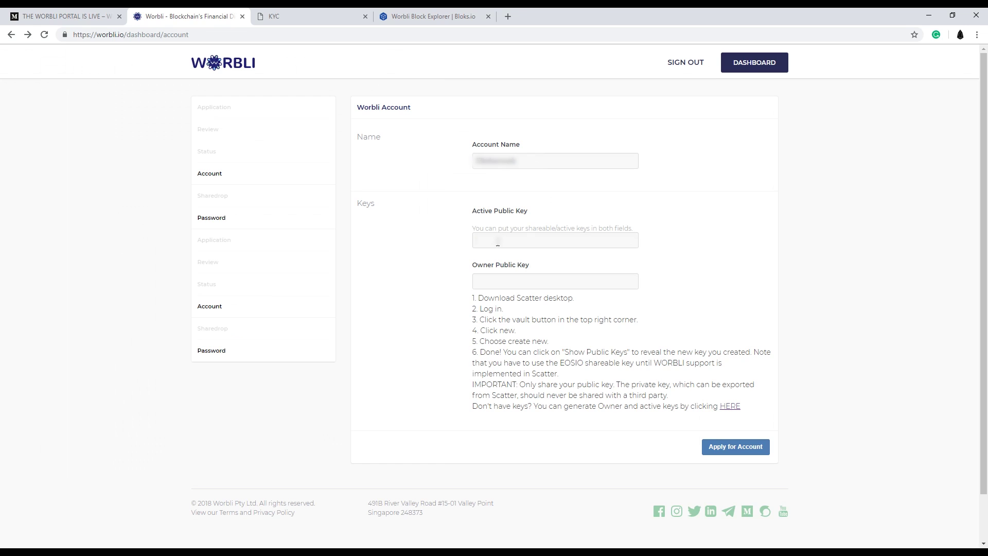
# - Paste the EOSIO public key into both Active and Owner Public Key fields and apply for the account
pyautogui.hotkey('ctrl', 'v')
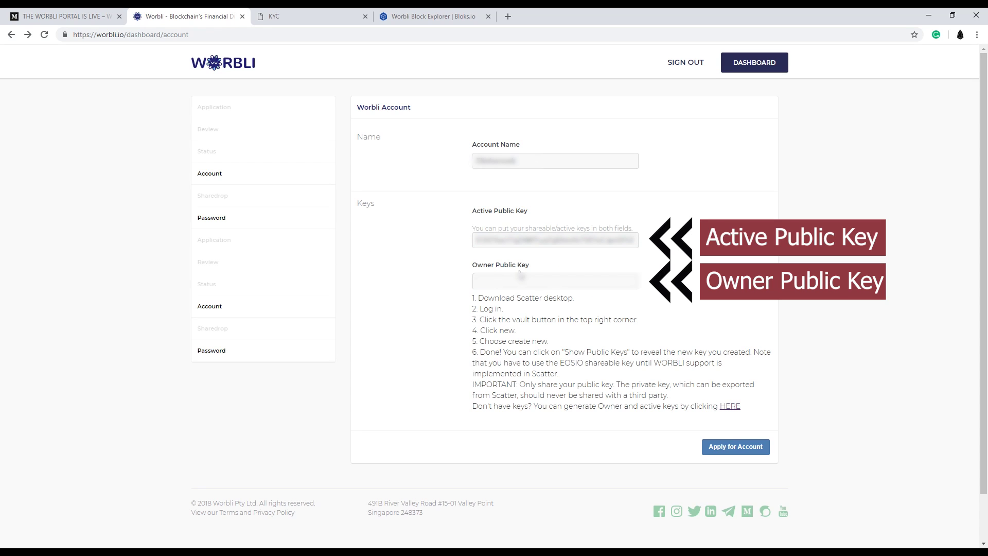
pyautogui.hotkey('ctrl', 'v')
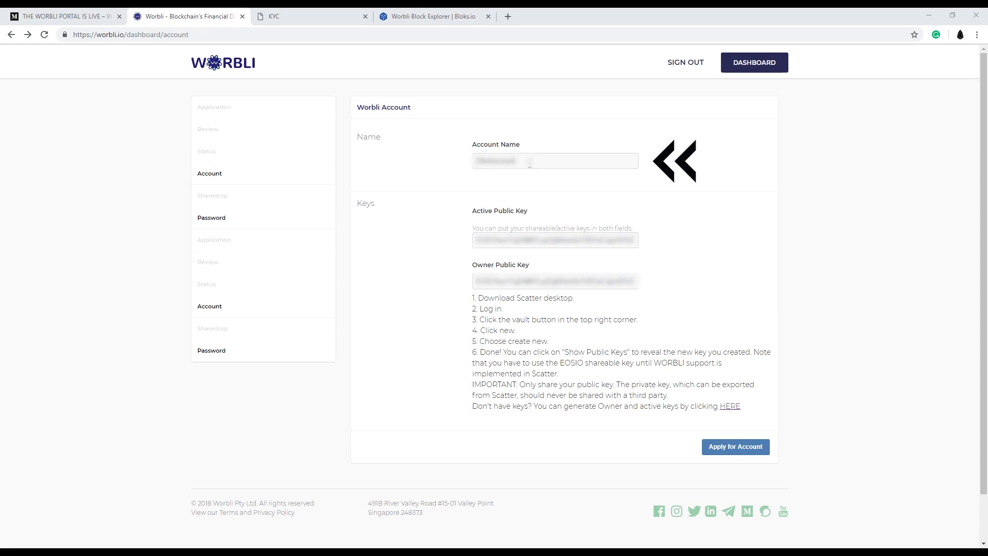
pyautogui.moveTo(530, 164); pyautogui.dragTo(459, 168)
pyautogui.click(728, 453)
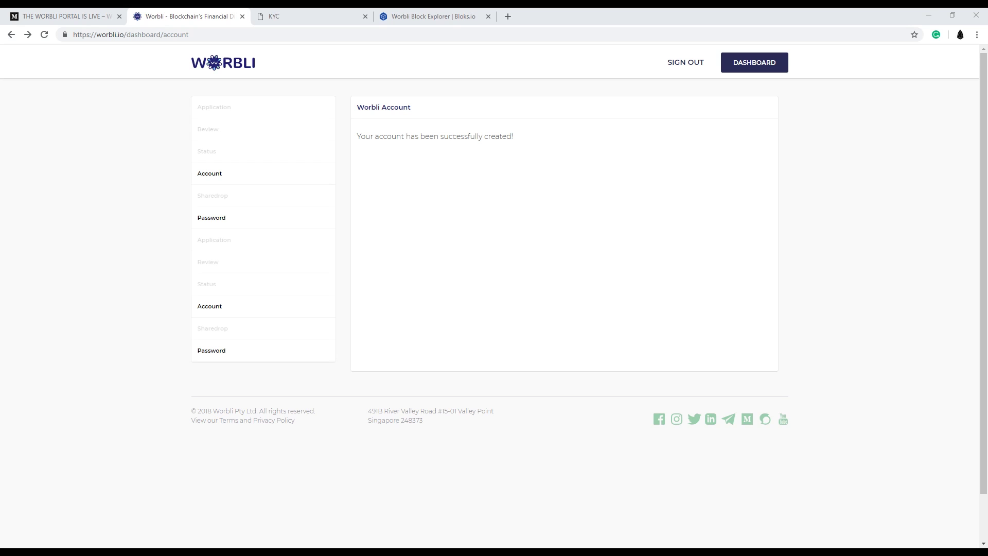
# - Search Bloks.io for the new Worbli account name
pyautogui.click(433, 21)
pyautogui.click(558, 219)
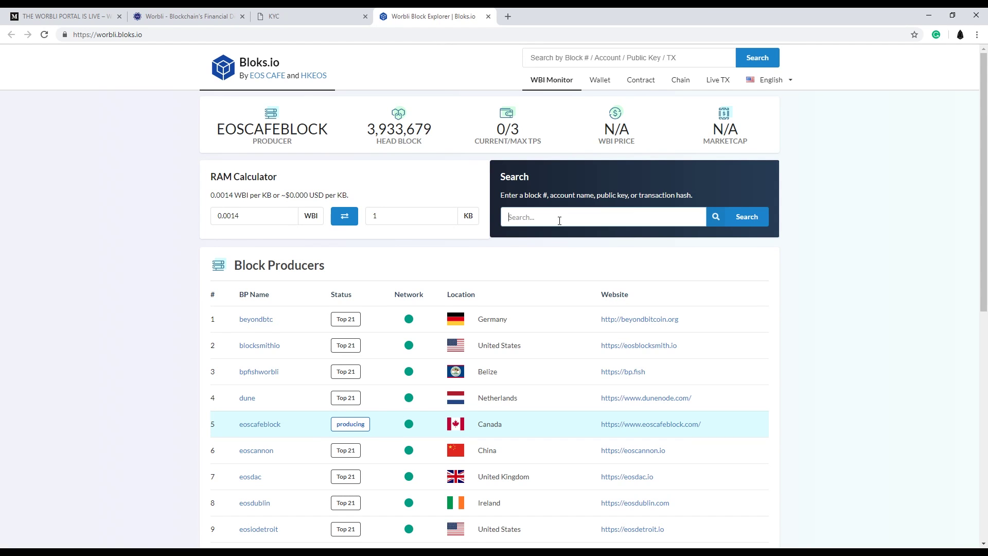
pyautogui.hotkey('ctrl', 'v')
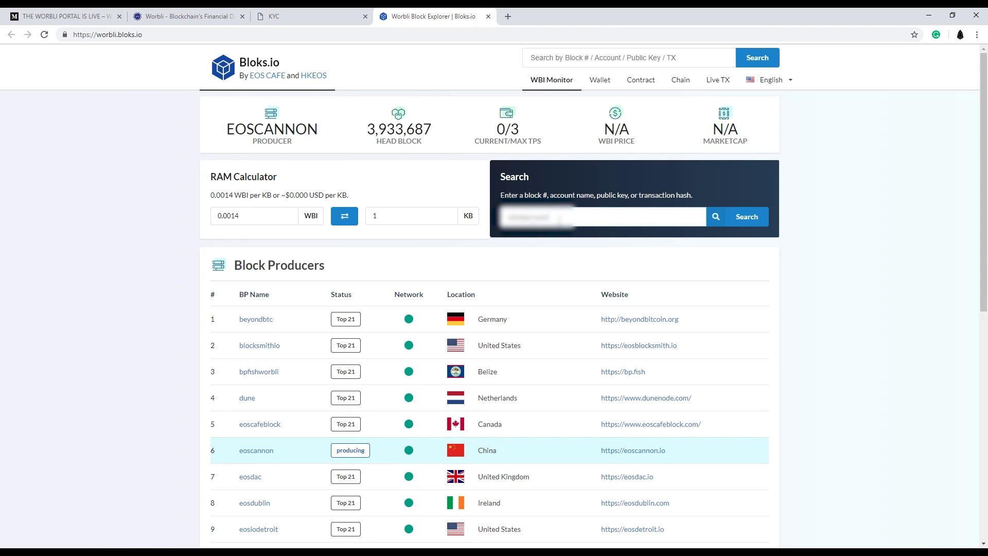
pyautogui.press('Return')
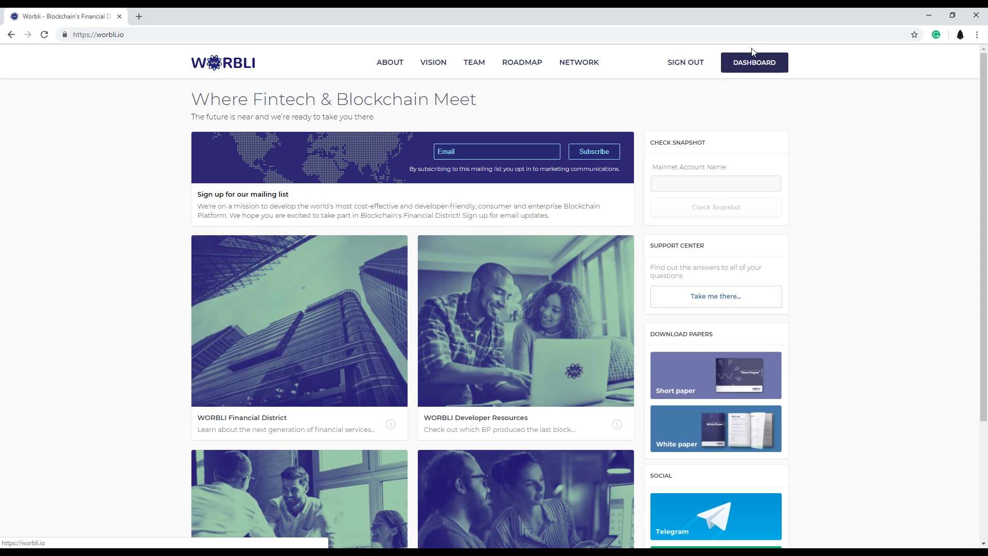
# - Go from the dashboard's Account page to the Claim your Sharedrop page
pyautogui.click(741, 69)
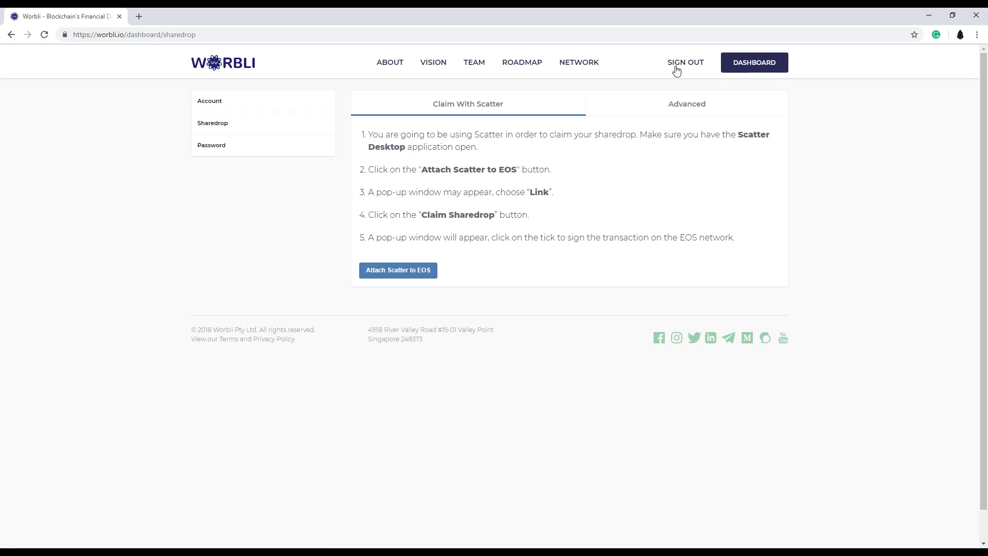
pyautogui.click(214, 103)
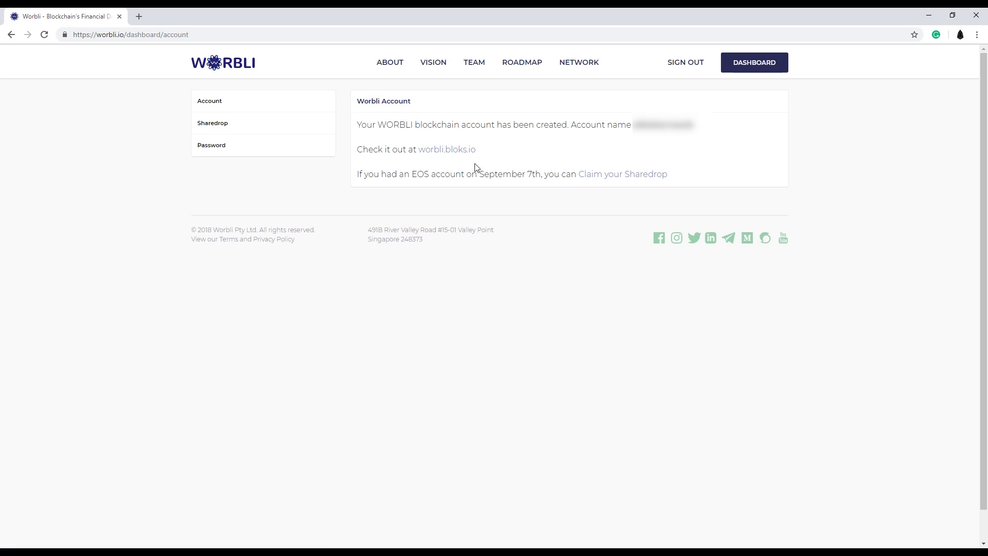
pyautogui.click(608, 177)
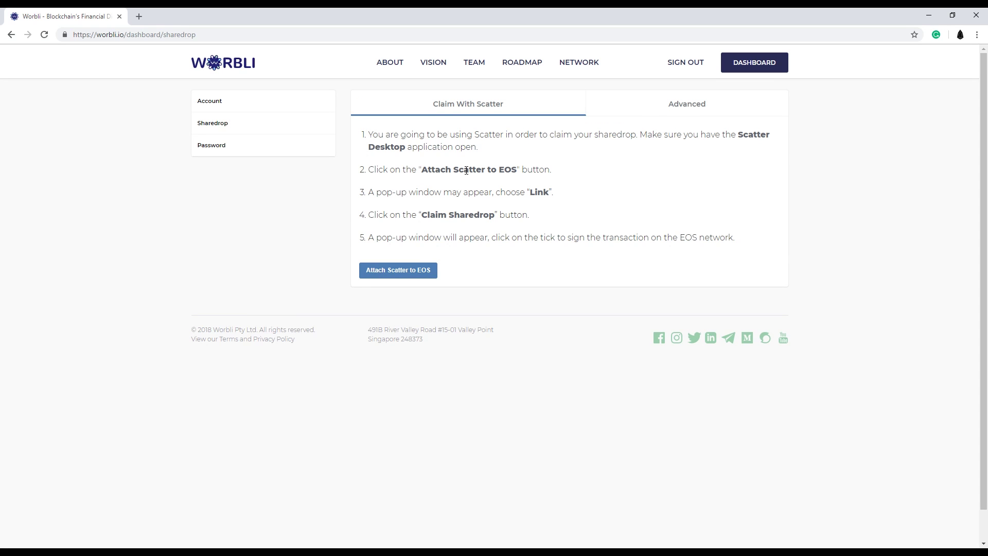
# - Review the Advanced cleos instructions, return to Claim With Scatter, and attach Scatter to EOS
pyautogui.click(690, 106)
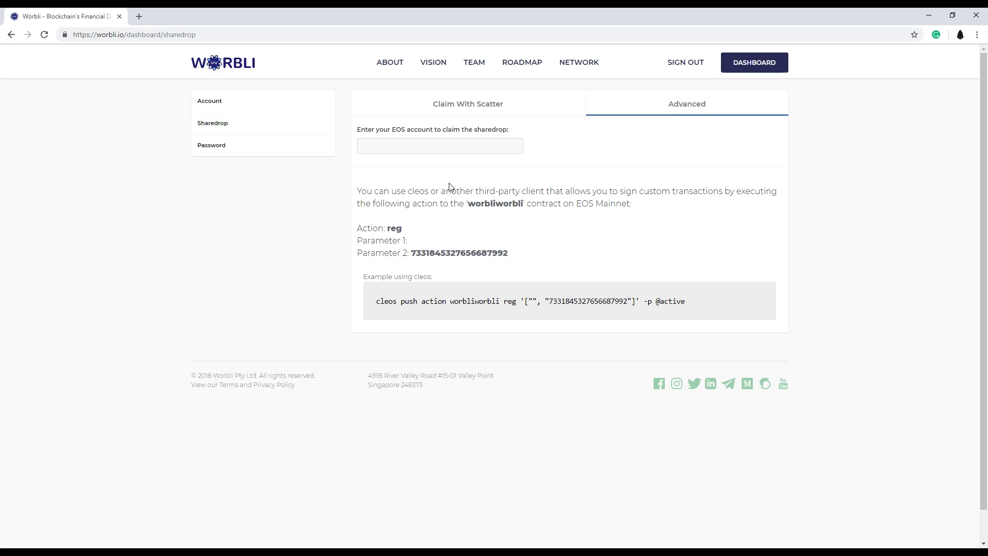
pyautogui.moveTo(359, 191); pyautogui.dragTo(656, 214)
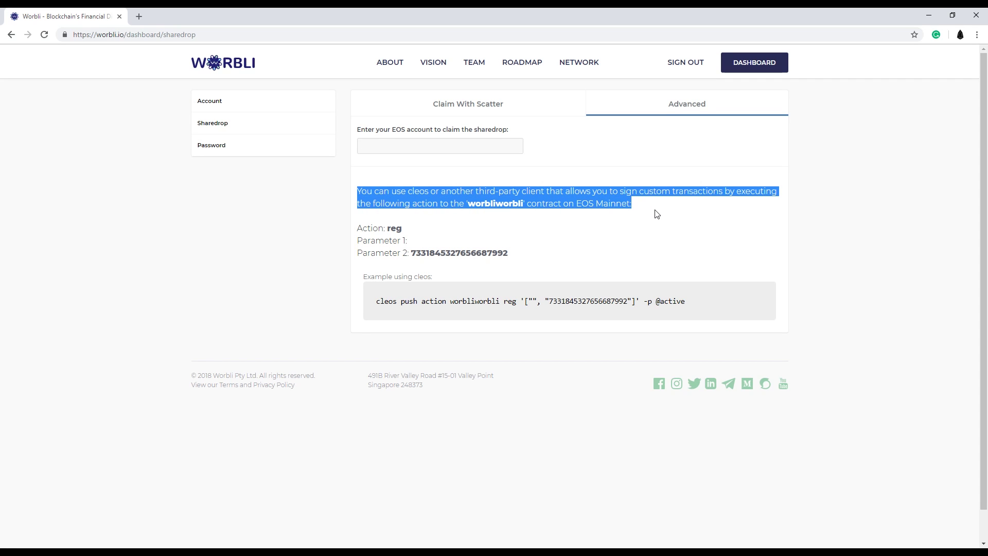
pyautogui.click(656, 214)
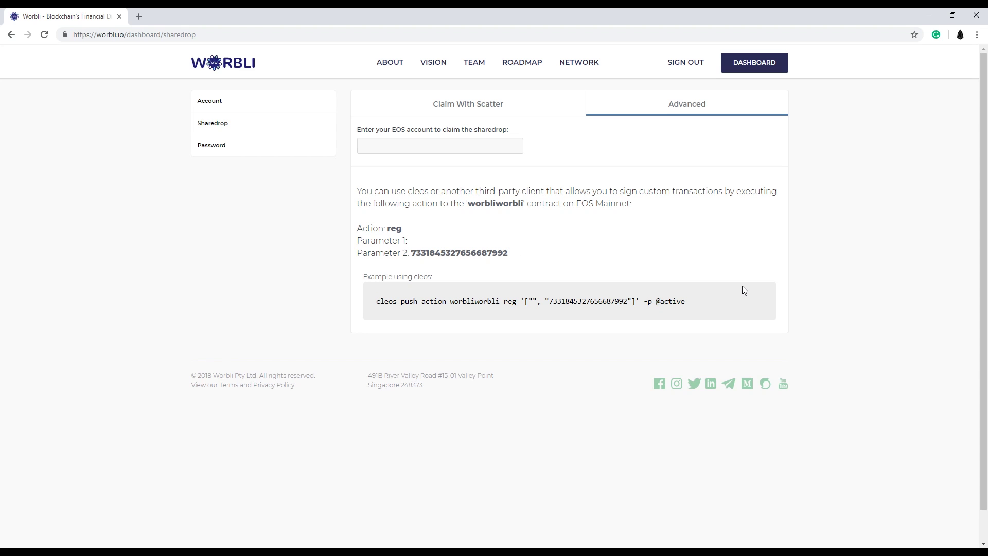
pyautogui.click(501, 104)
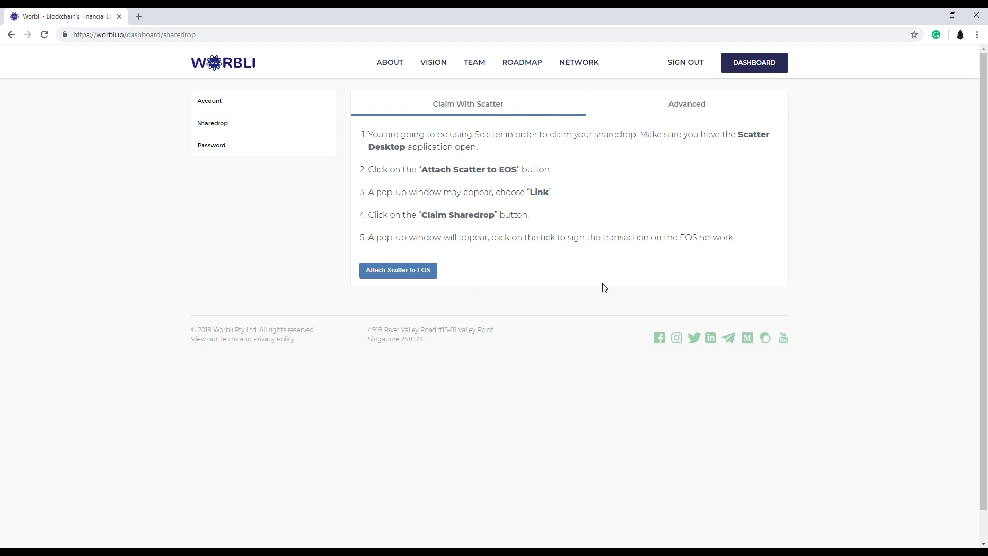
pyautogui.click(414, 278)
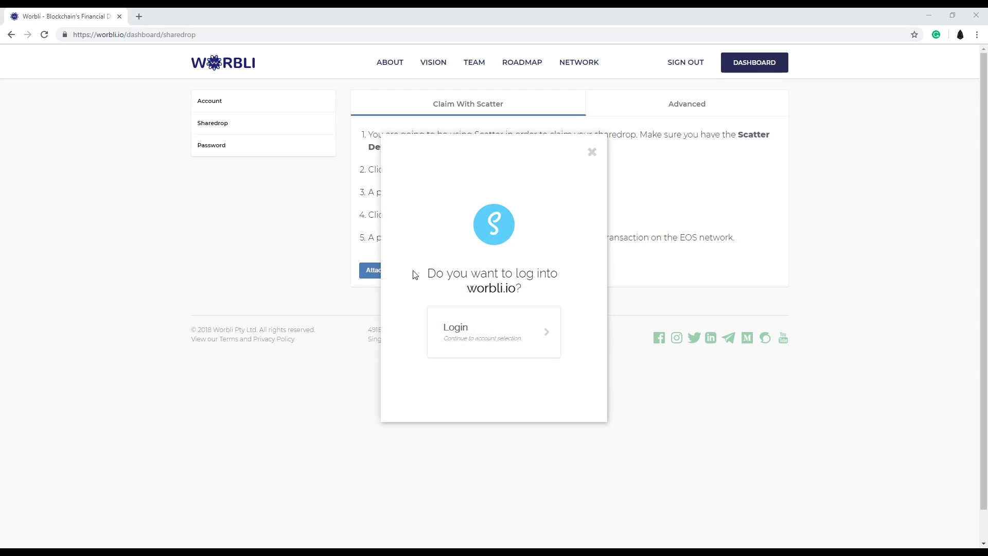
# - Log into worbli.io through Scatter with the chosen EOS account
pyautogui.click(517, 337)
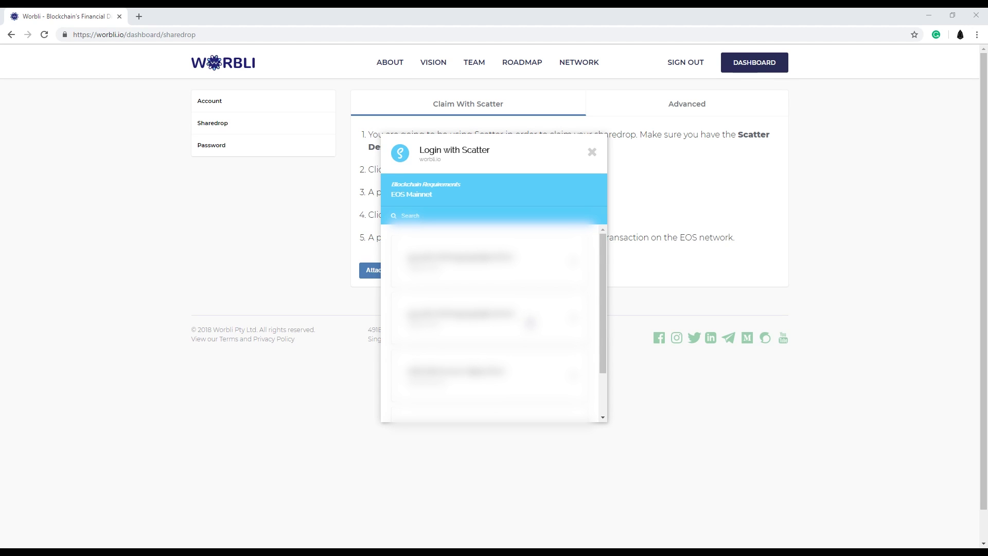
pyautogui.moveTo(602, 265); pyautogui.dragTo(603, 313)
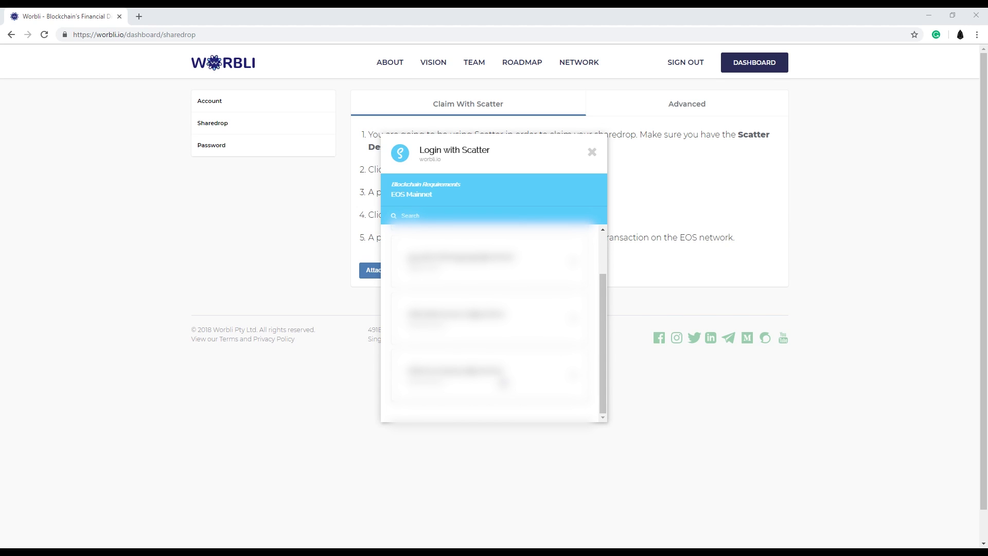
pyautogui.click(504, 381)
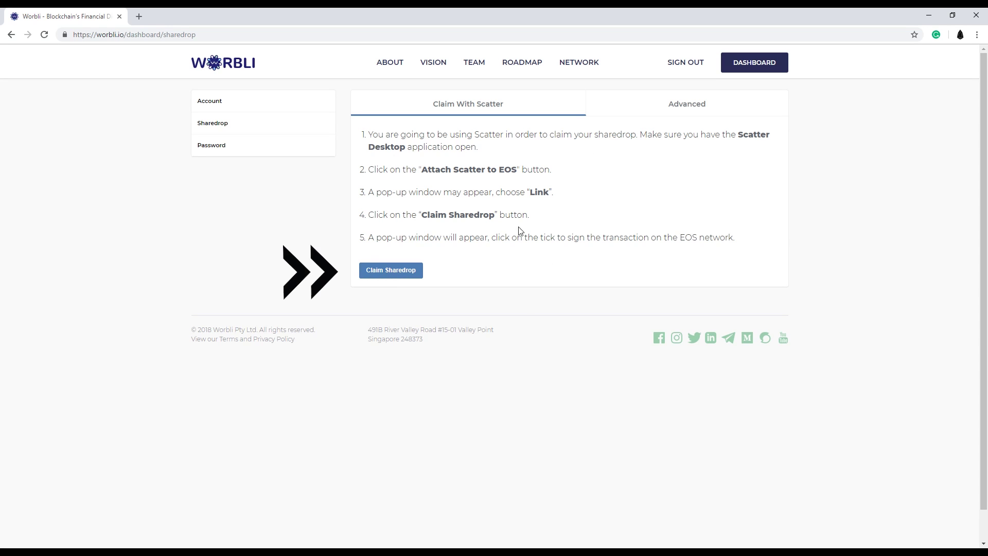
# - Claim and approve the sharedrop without extra resources, then open the account on worbli.bloks.io
pyautogui.click(383, 271)
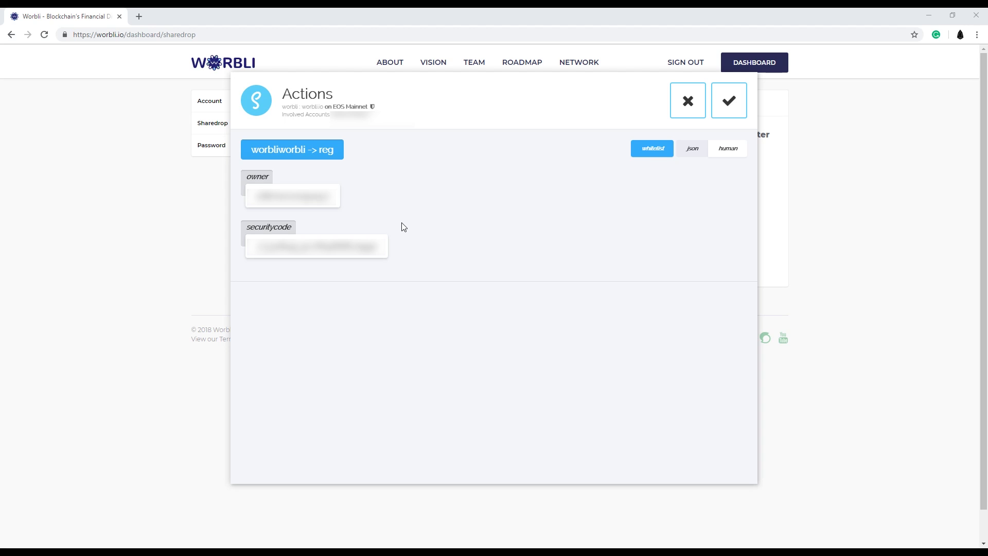
pyautogui.click(734, 105)
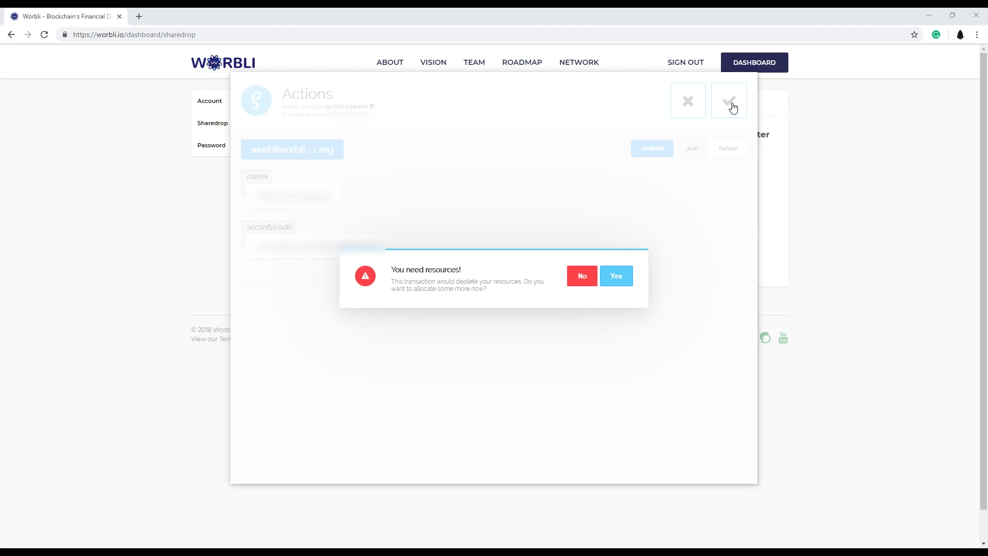
pyautogui.click(583, 277)
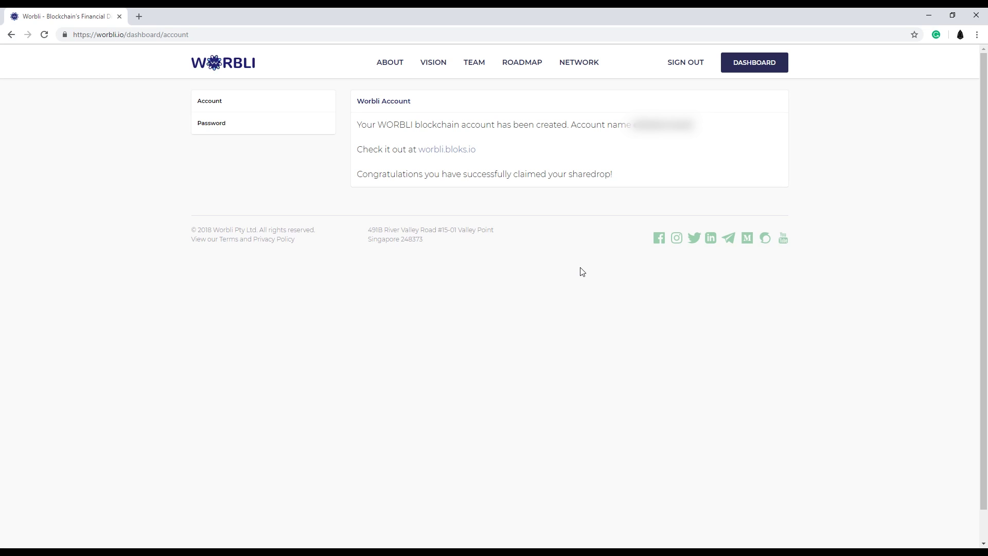
pyautogui.click(438, 152)
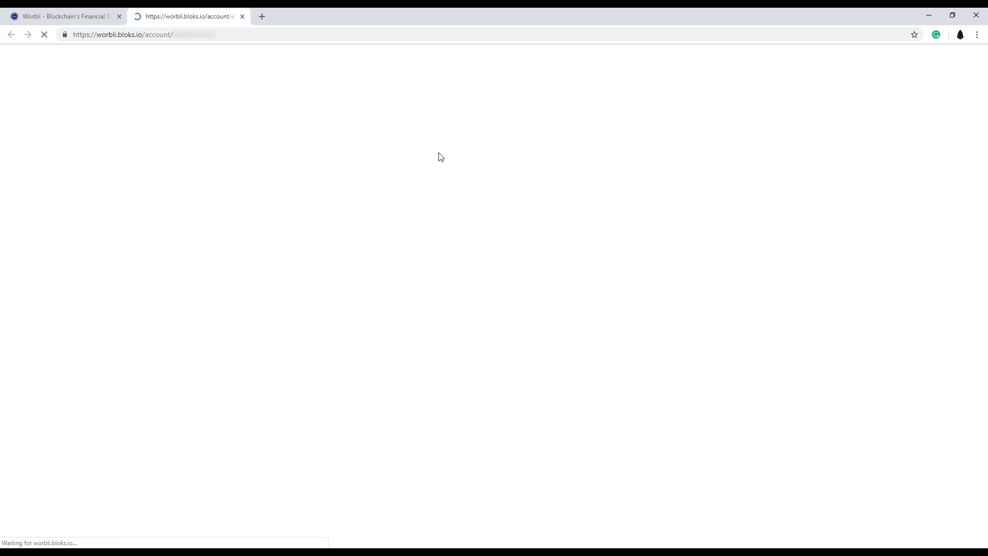